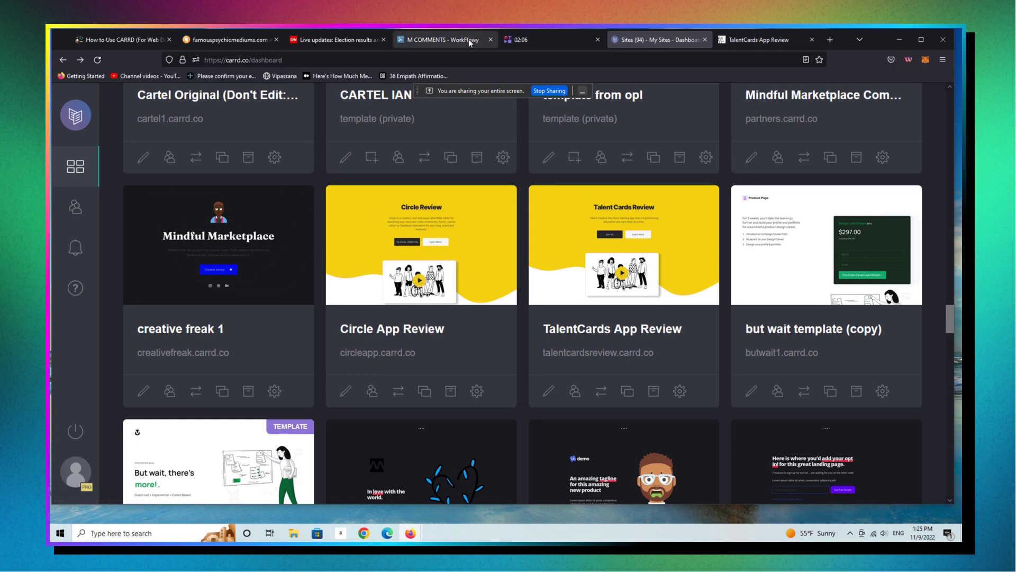
Step: Show the How to Use CARRD course's Path tab and scroll through its lesson list
{"action": "left_click", "coordinate": [139, 43]}
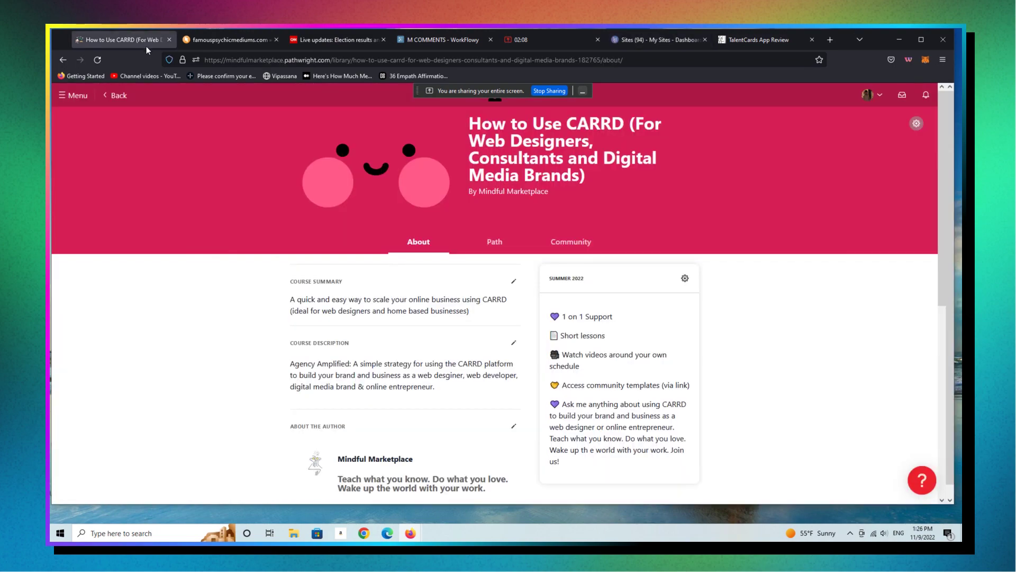
{"action": "left_click", "coordinate": [495, 242]}
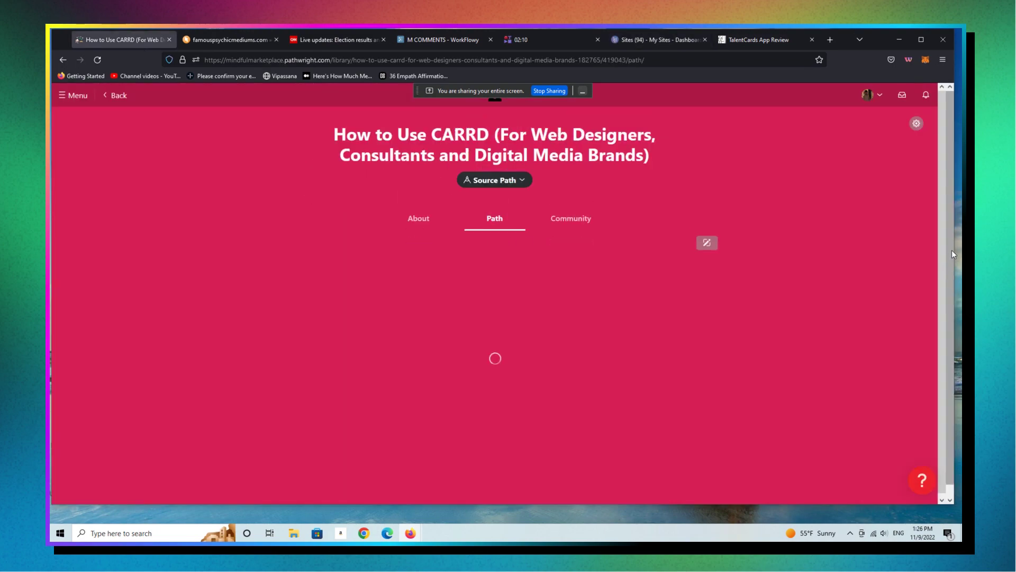
{"action": "left_click_drag", "start_coordinate": [942, 172], "coordinate": [931, 147]}
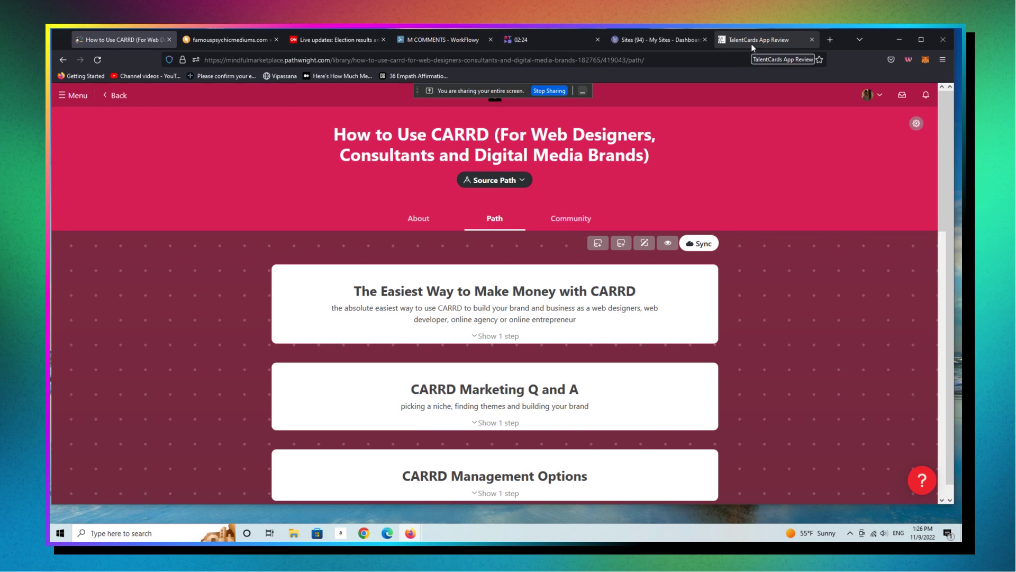
Step: From the Carrd dashboard, browse the live talentcardsreview.carrd.co page from hero to join section
{"action": "left_click", "coordinate": [616, 47]}
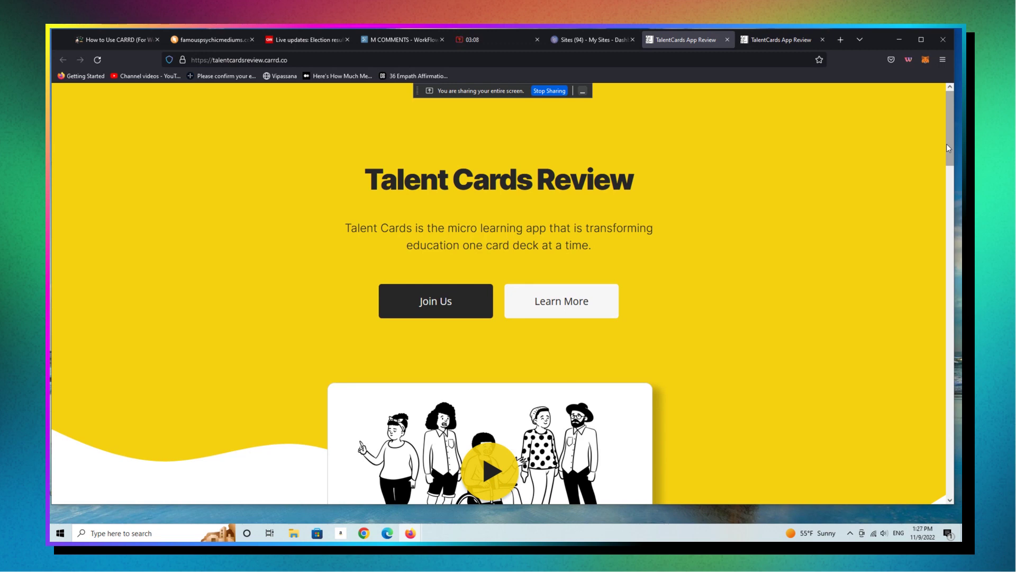
{"action": "left_click_drag", "start_coordinate": [945, 144], "coordinate": [945, 146]}
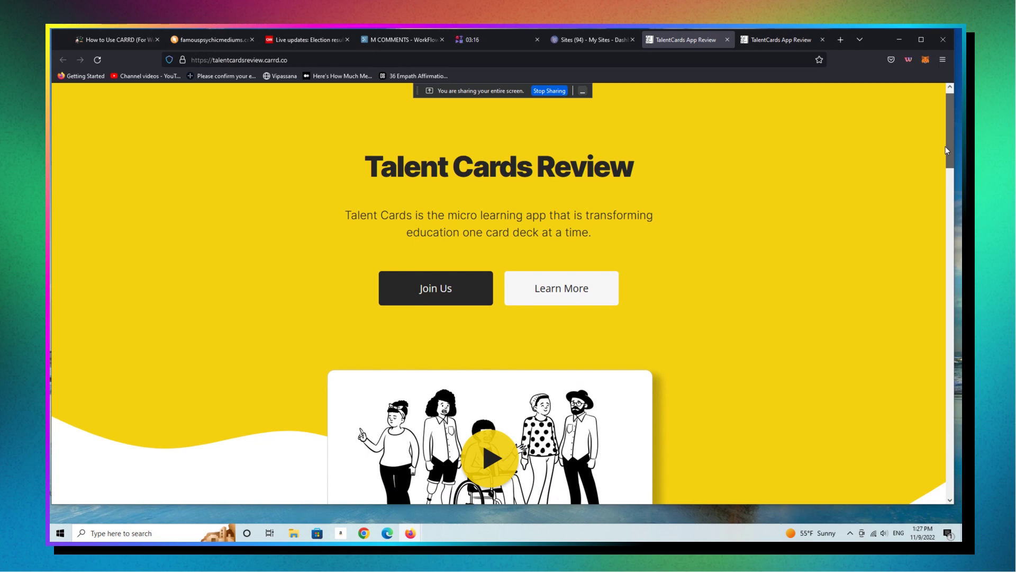
{"action": "left_click_drag", "start_coordinate": [946, 146], "coordinate": [946, 138]}
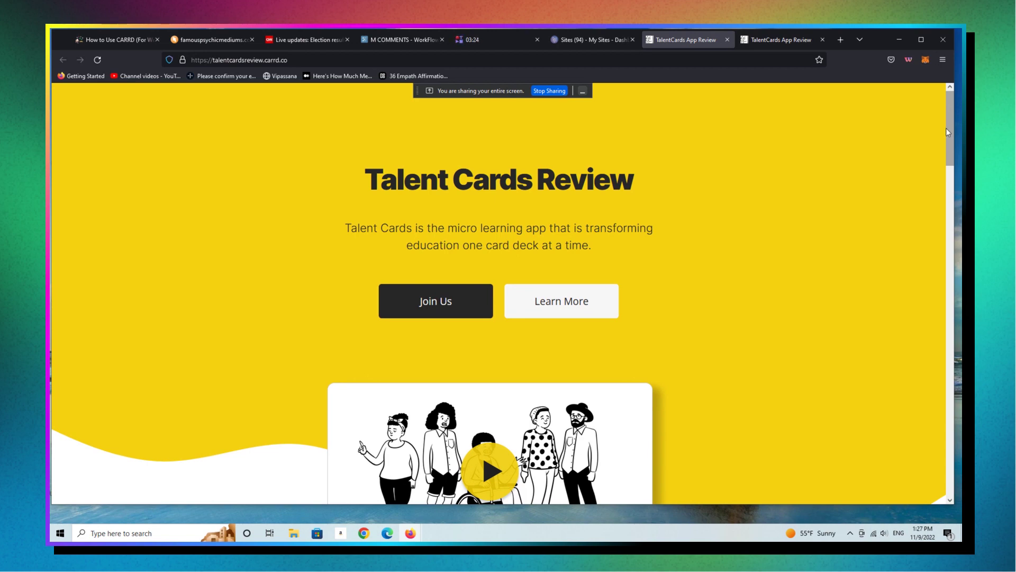
{"action": "left_click_drag", "start_coordinate": [947, 129], "coordinate": [916, 415]}
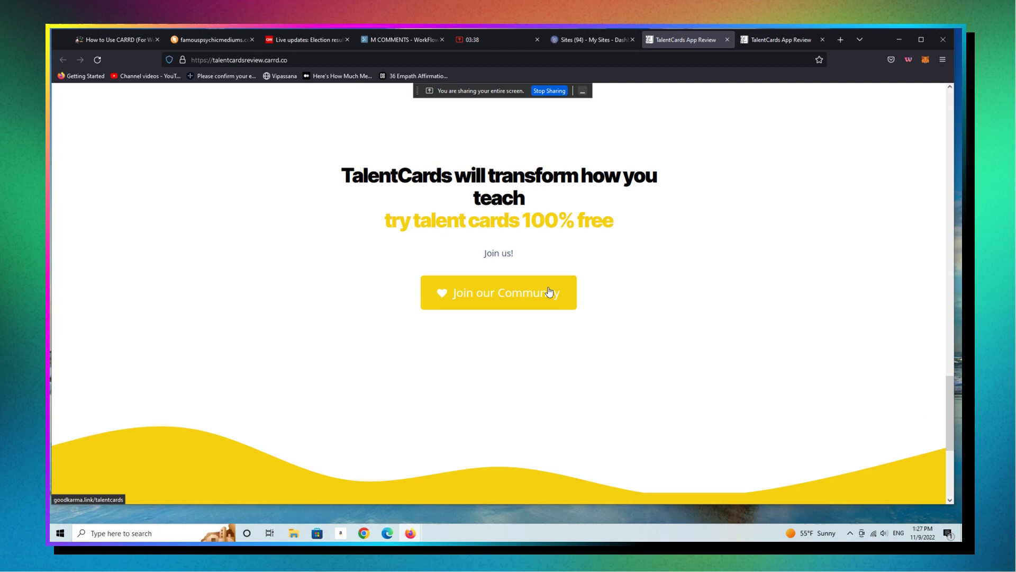
{"action": "left_click_drag", "start_coordinate": [949, 418], "coordinate": [956, 147]}
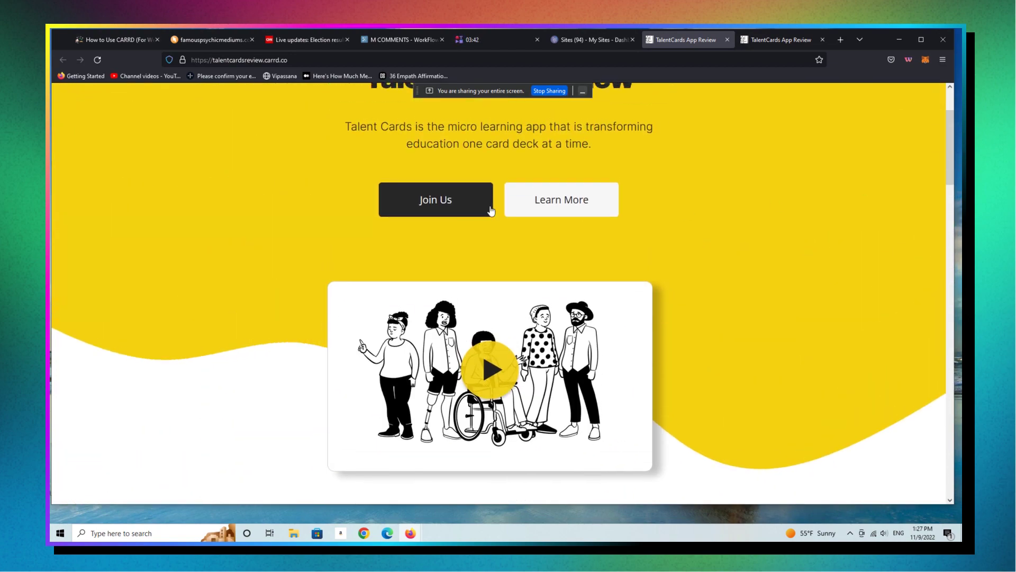
Step: Test the Join Us, Learn More and Join our Community links on the Talent Cards Review page
{"action": "left_click", "coordinate": [428, 204]}
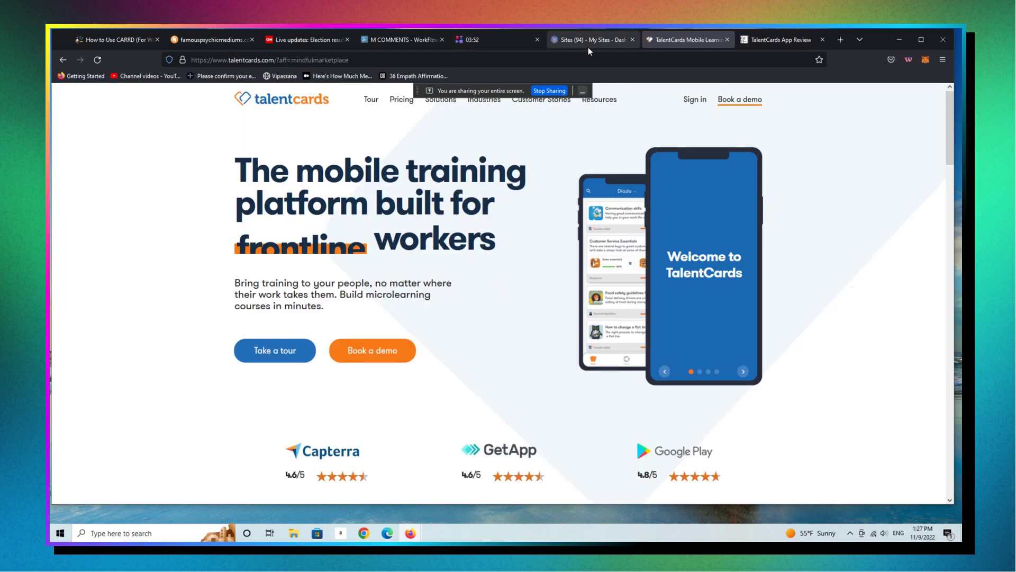
{"action": "left_click", "coordinate": [757, 42]}
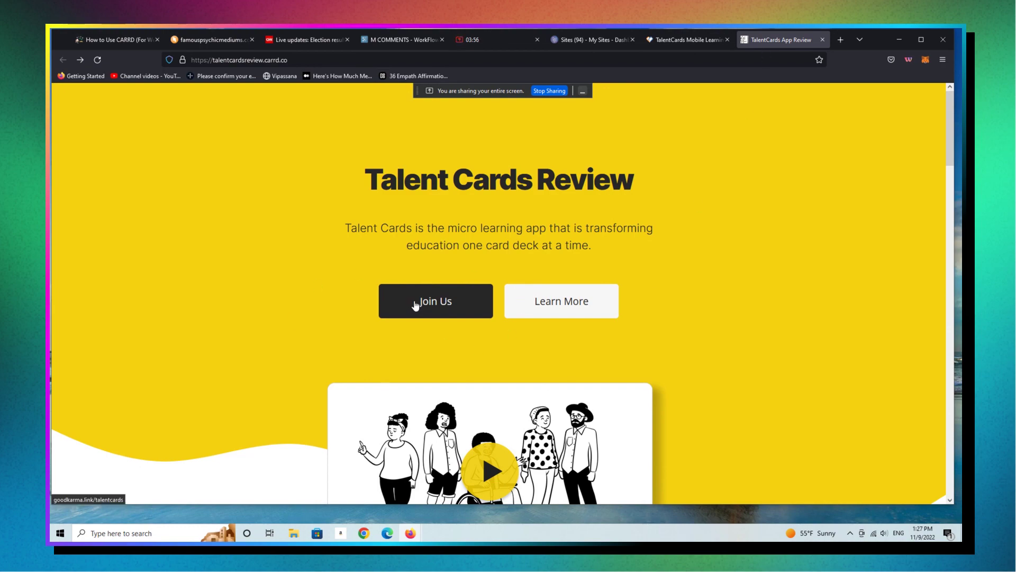
{"action": "left_click", "coordinate": [565, 304]}
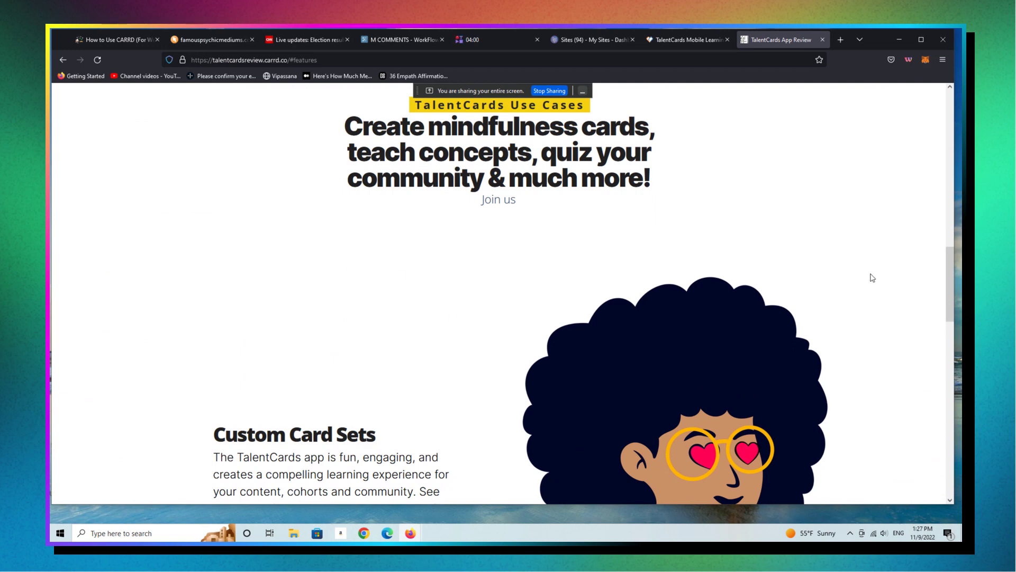
{"action": "left_click_drag", "start_coordinate": [951, 267], "coordinate": [950, 424]}
{"action": "left_click", "coordinate": [469, 279]}
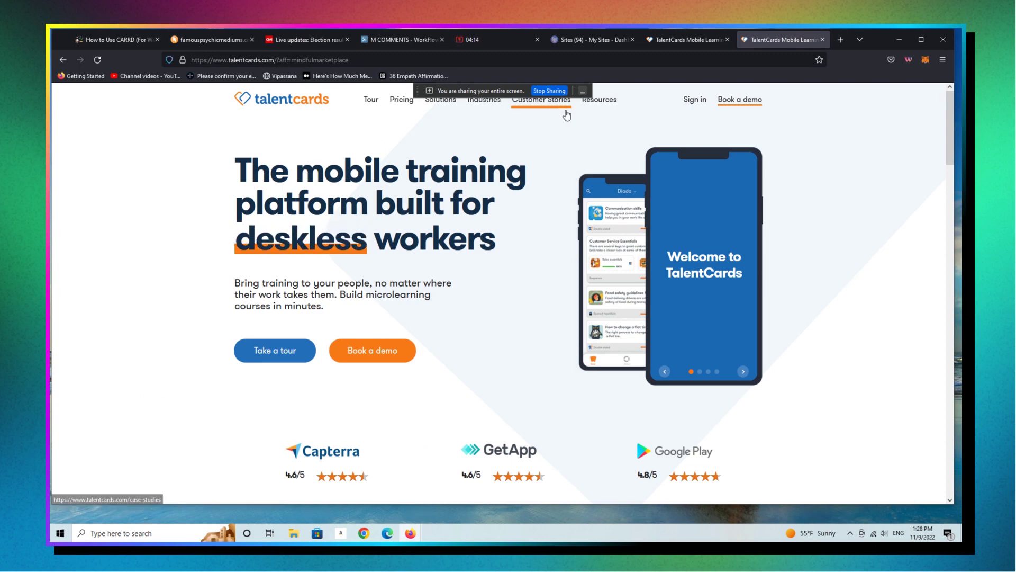
Step: Open circleapp.carrd.co from the dashboard and follow its 'Try Circle, 100% Free' link
{"action": "left_click", "coordinate": [592, 46]}
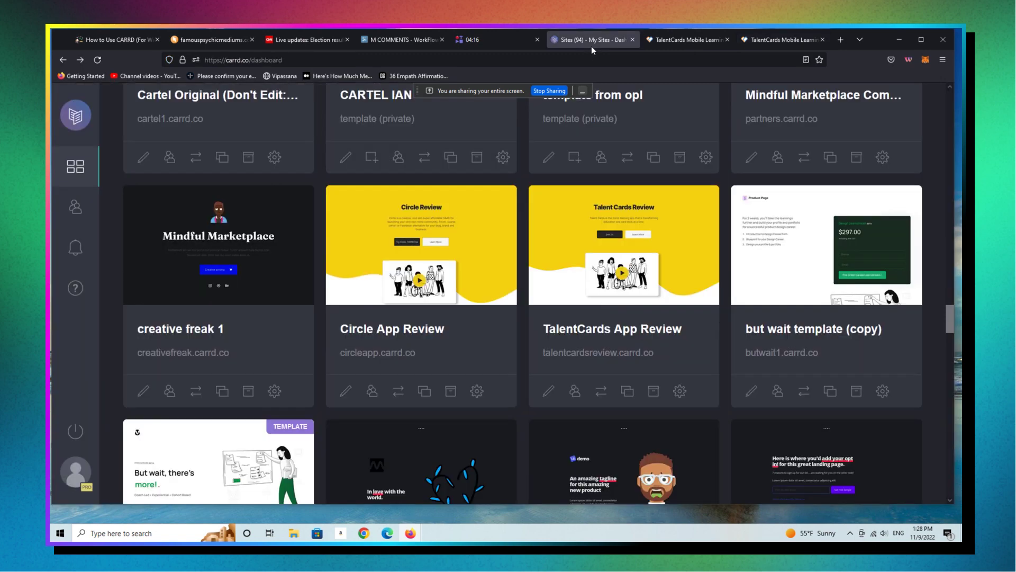
{"action": "left_click", "coordinate": [394, 354]}
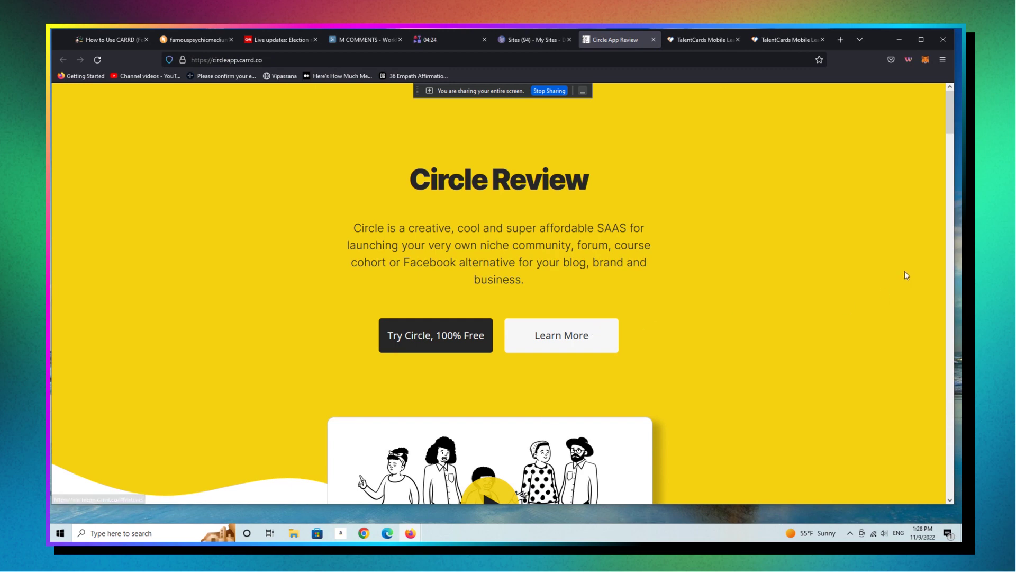
{"action": "left_click_drag", "start_coordinate": [950, 114], "coordinate": [923, 411]}
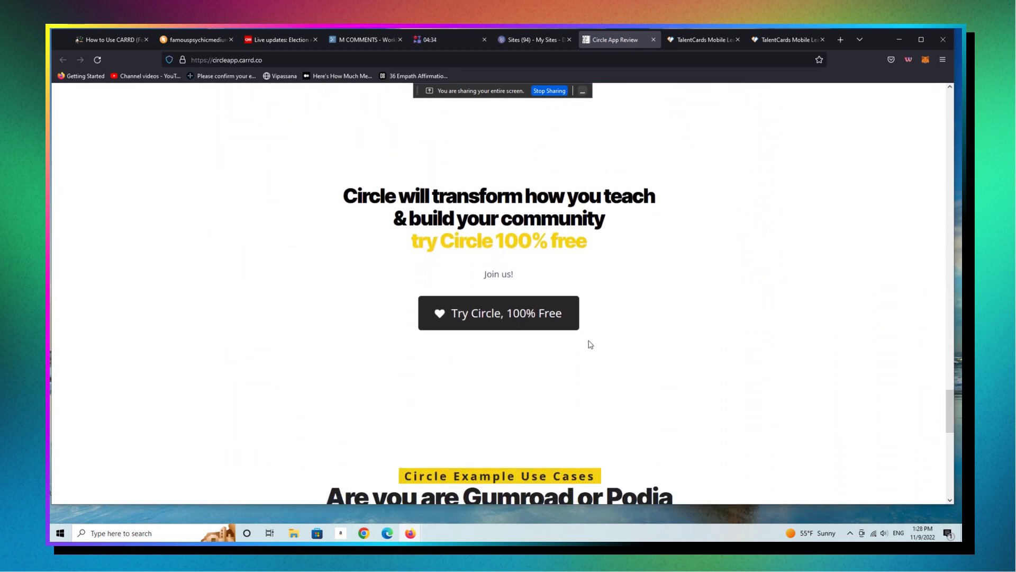
{"action": "left_click", "coordinate": [546, 316]}
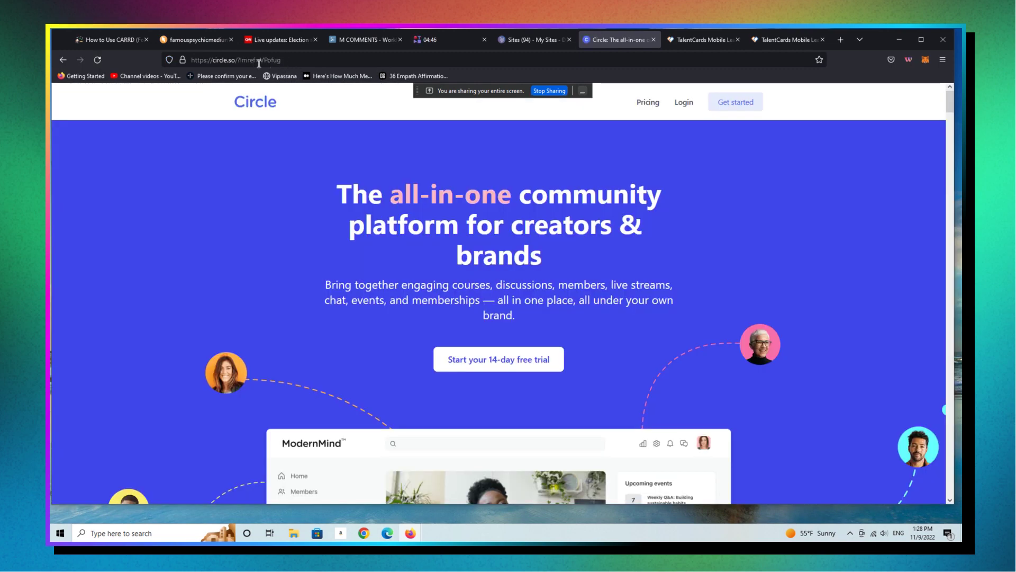
Step: Go back to the Sites (94) dashboard and scroll to the TalentCards App Review card
{"action": "left_click", "coordinate": [544, 45]}
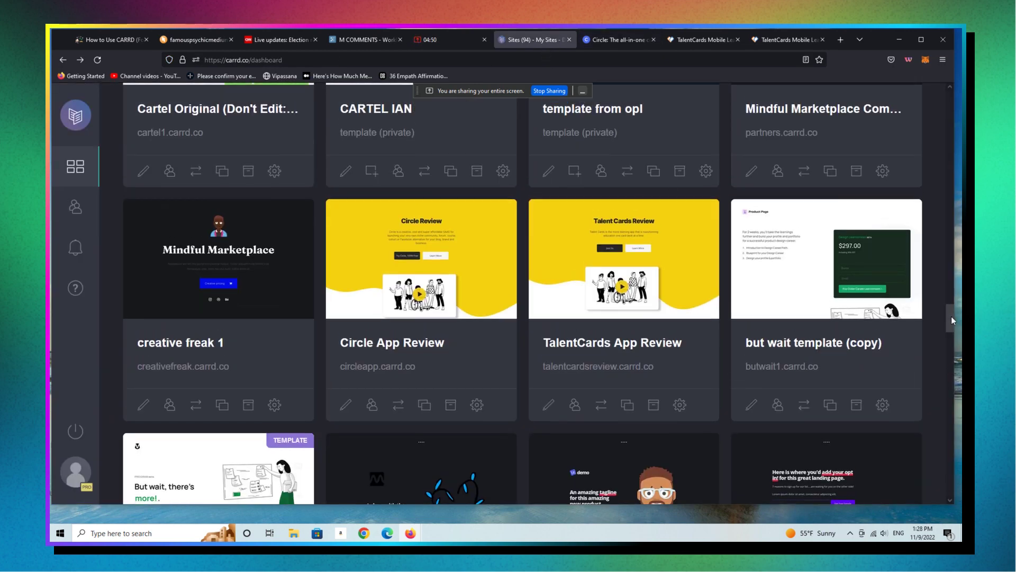
{"action": "left_click_drag", "start_coordinate": [951, 317], "coordinate": [961, 306]}
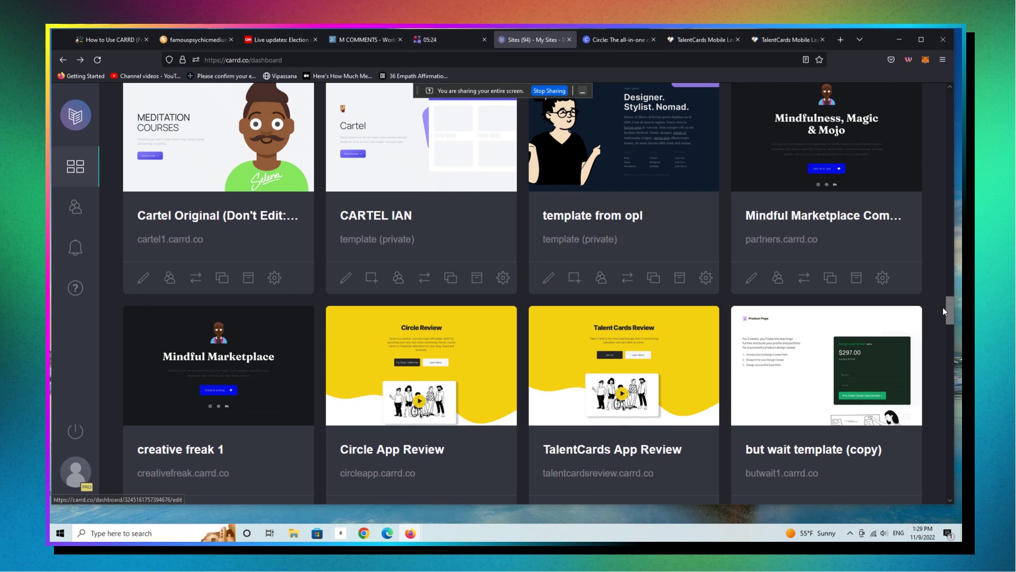
{"action": "left_click_drag", "start_coordinate": [951, 309], "coordinate": [947, 323]}
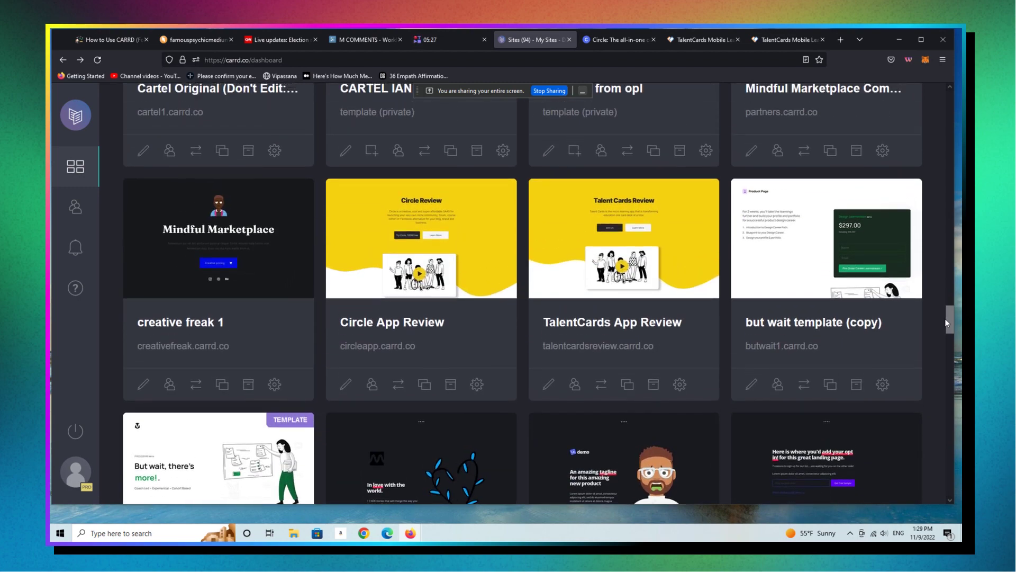
Step: Edit the TalentCards App Review site and retitle its hero heading 'CARRD review'
{"action": "left_click", "coordinate": [550, 385]}
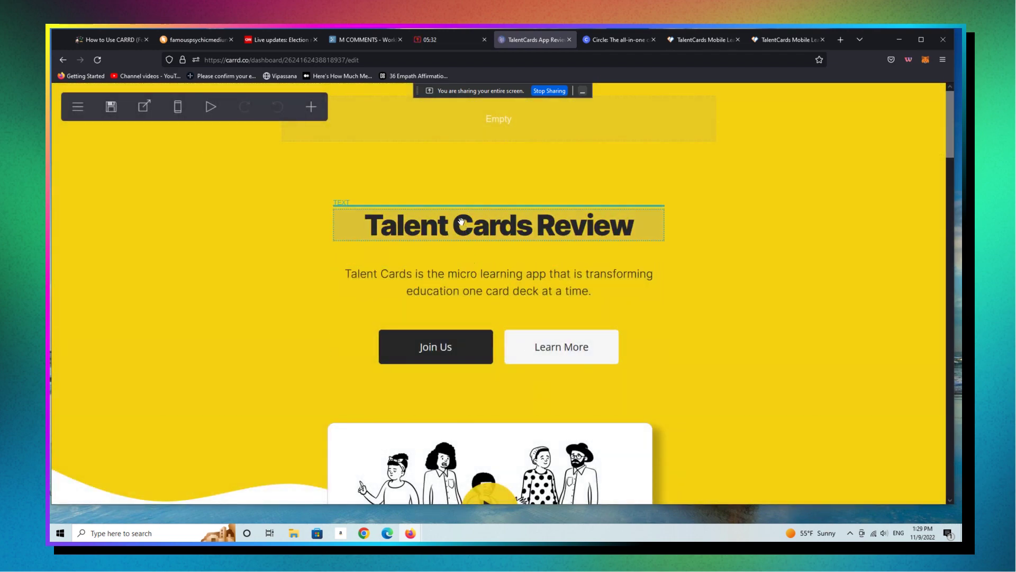
{"action": "left_click", "coordinate": [451, 229]}
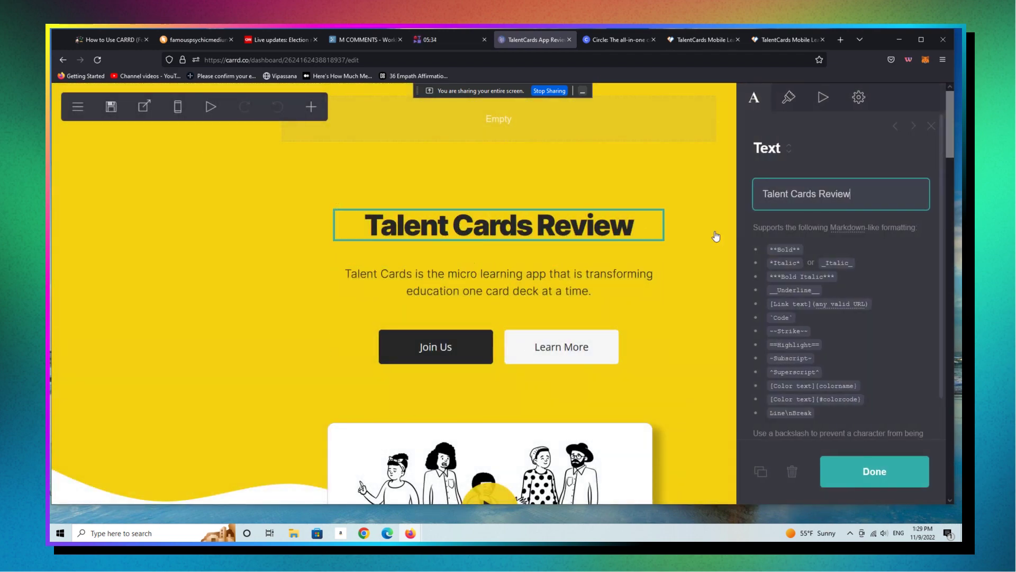
{"action": "left_click_drag", "start_coordinate": [781, 194], "coordinate": [859, 192]}
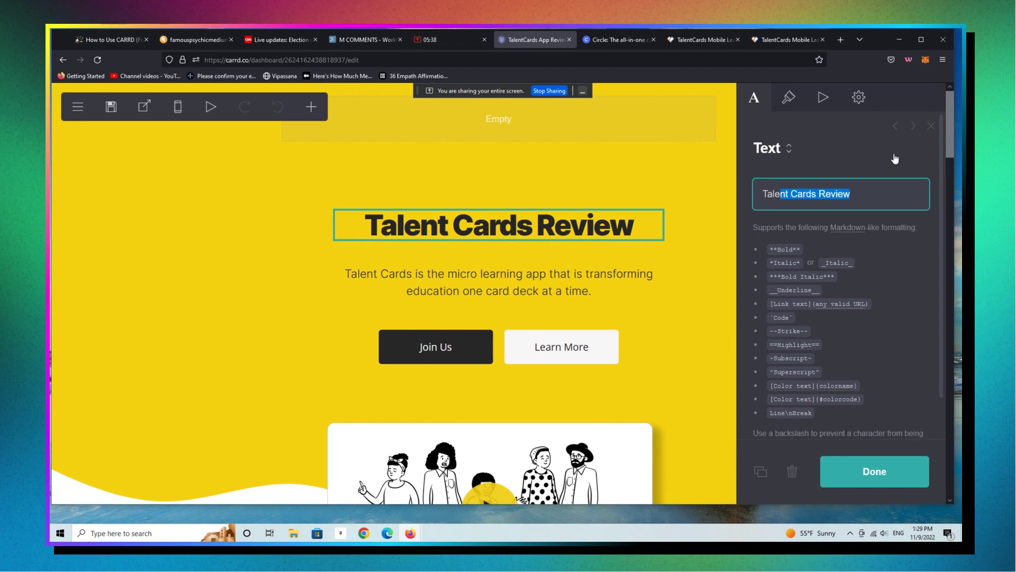
{"action": "key", "text": "BackSpace"}
{"action": "key", "text": "BackSpace"}
{"action": "key", "text": "BackSpace"}
{"action": "key", "text": "BackSpace"}
{"action": "key", "text": "BackSpace"}
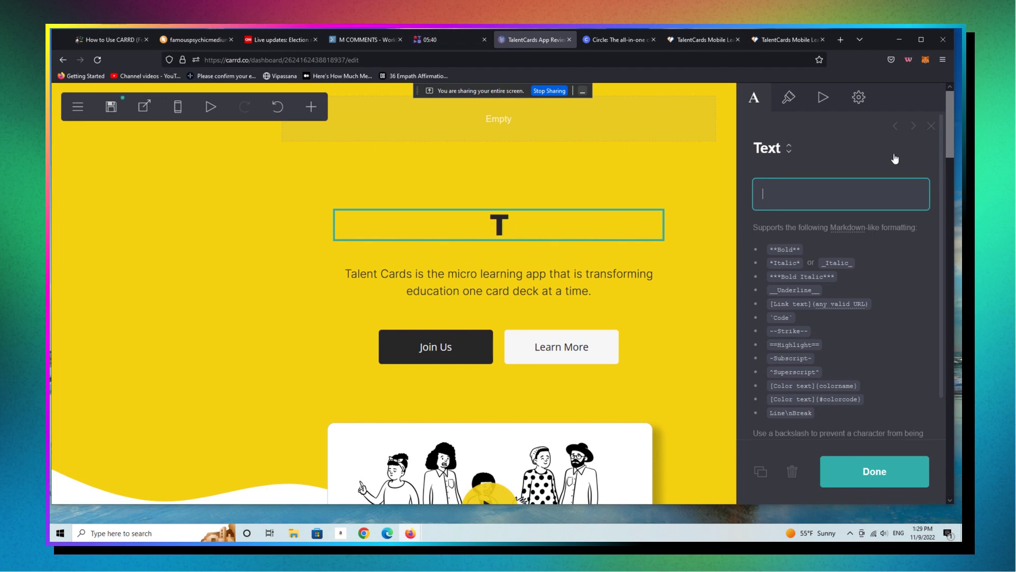
{"action": "type", "text": "CARRD"}
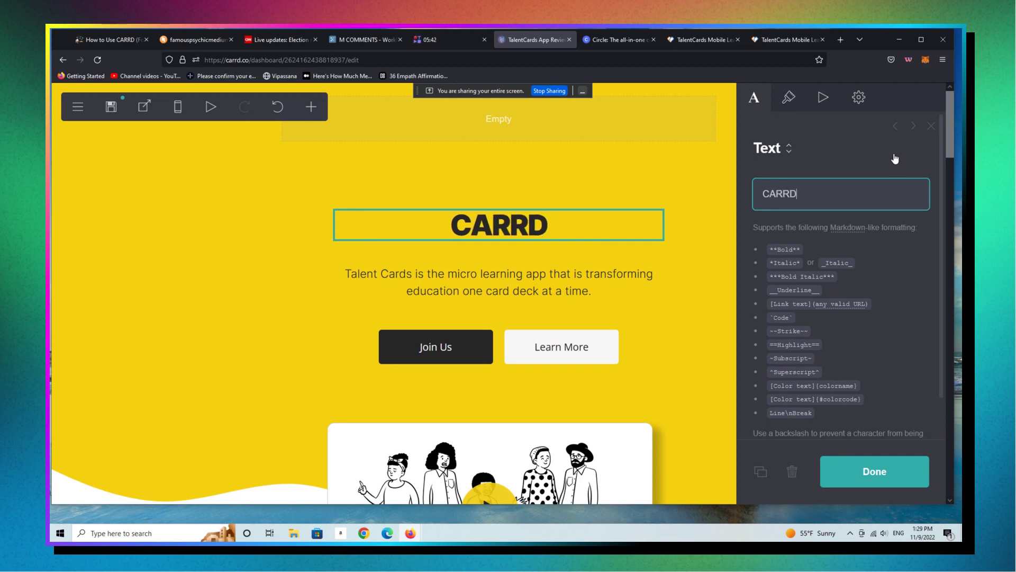
{"action": "type", "text": " revuew"}
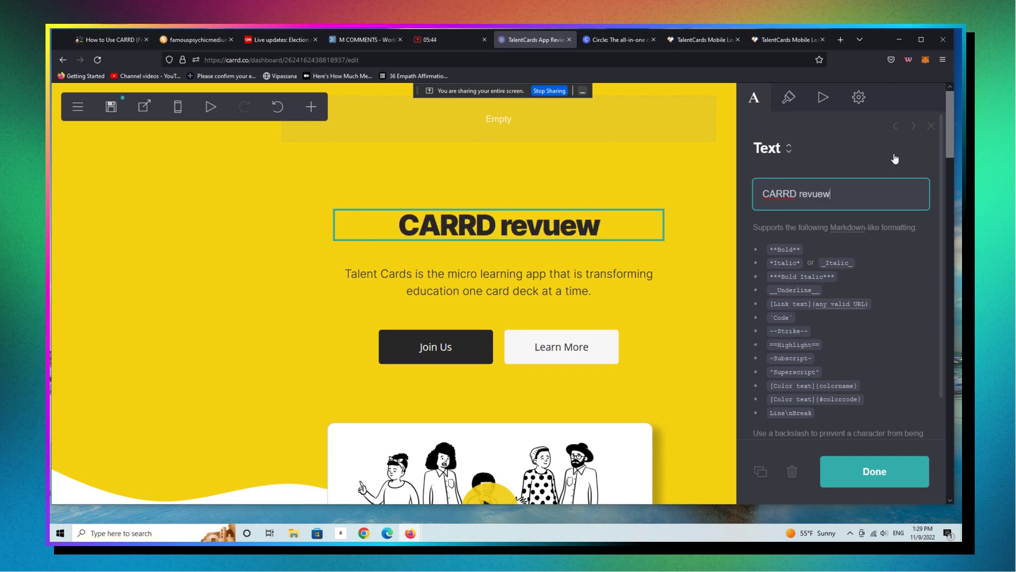
{"action": "key", "text": "BackSpace"}
{"action": "key", "text": "BackSpace"}
{"action": "key", "text": "BackSpace"}
{"action": "type", "text": "iew"}
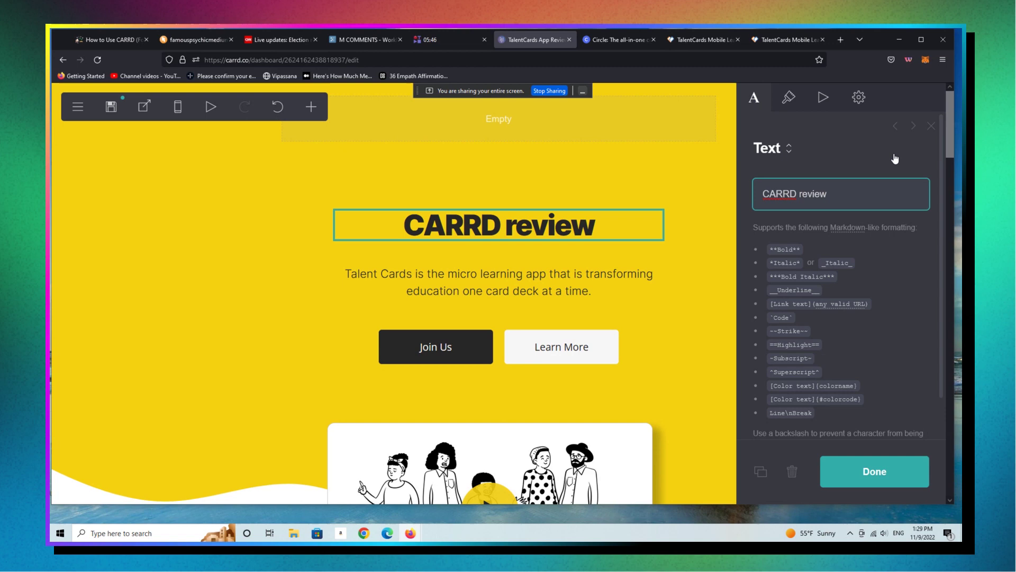
Step: Replace the hero paragraph with text saying Carrd is ideal for web designers, MVP launches, teachers and more
{"action": "left_click", "coordinate": [907, 471]}
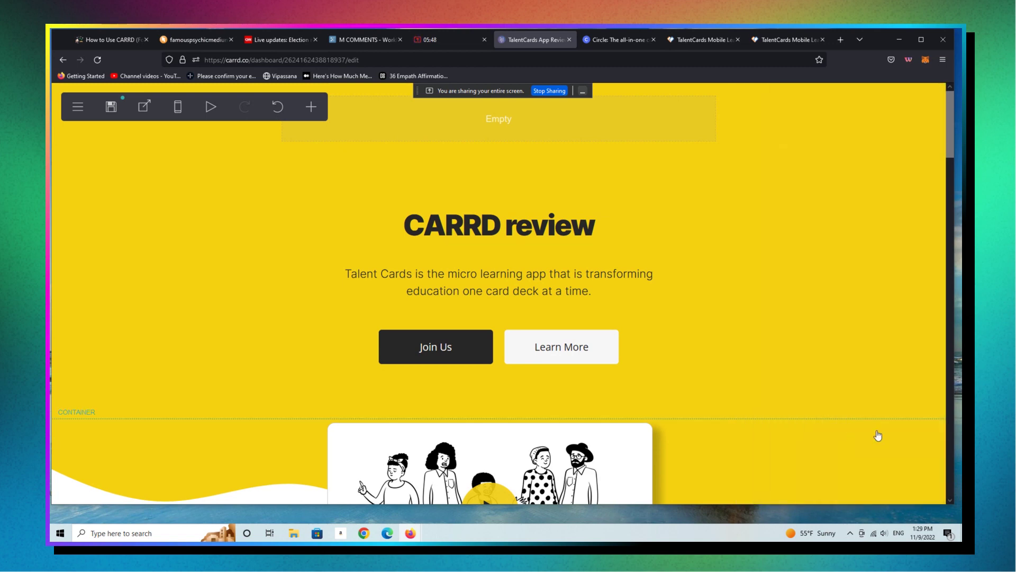
{"action": "left_click", "coordinate": [487, 288]}
{"action": "left_click_drag", "start_coordinate": [789, 193], "coordinate": [899, 235]}
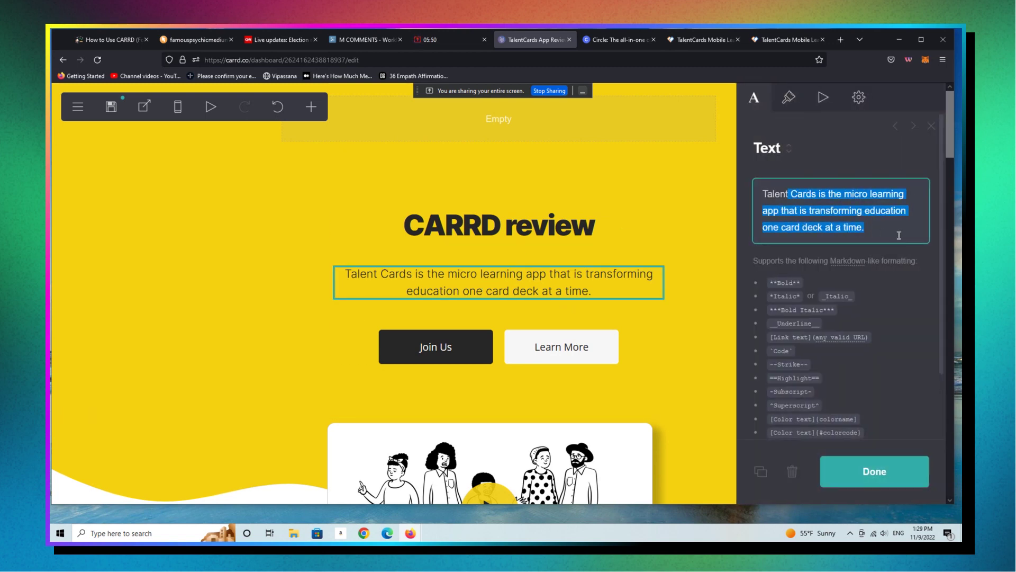
{"action": "key", "text": "BackSpace"}
{"action": "key", "text": "BackSpace"}
{"action": "key", "text": "BackSpace"}
{"action": "key", "text": "BackSpace"}
{"action": "key", "text": "BackSpace"}
{"action": "key", "text": "BackSpace"}
{"action": "key", "text": "BackSpace"}
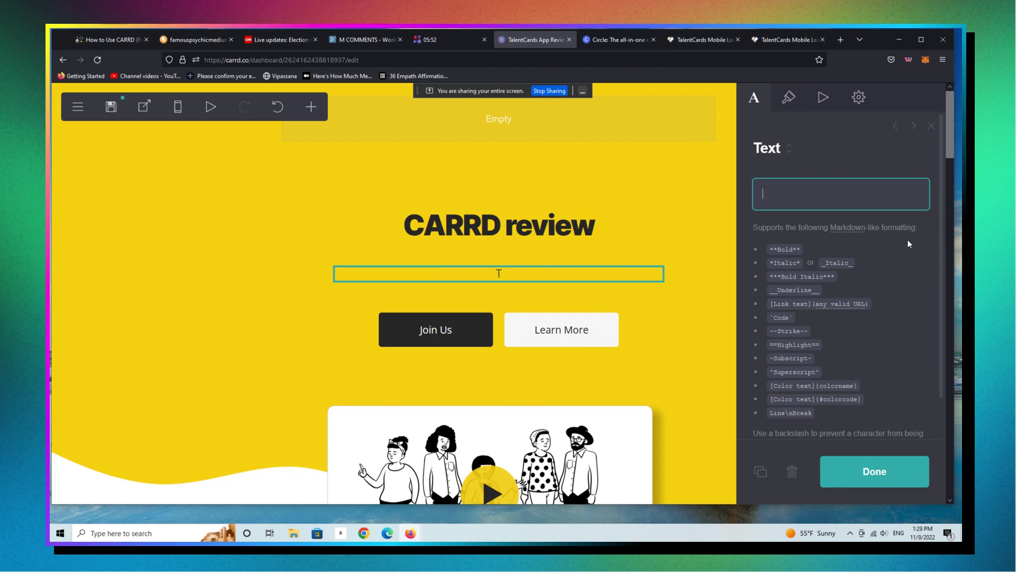
{"action": "type", "text": "Carrd us"}
{"action": "key", "text": "BackSpace"}
{"action": "key", "text": "BackSpace"}
{"action": "key", "text": "BackSpace"}
{"action": "type", "text": "is an video"}
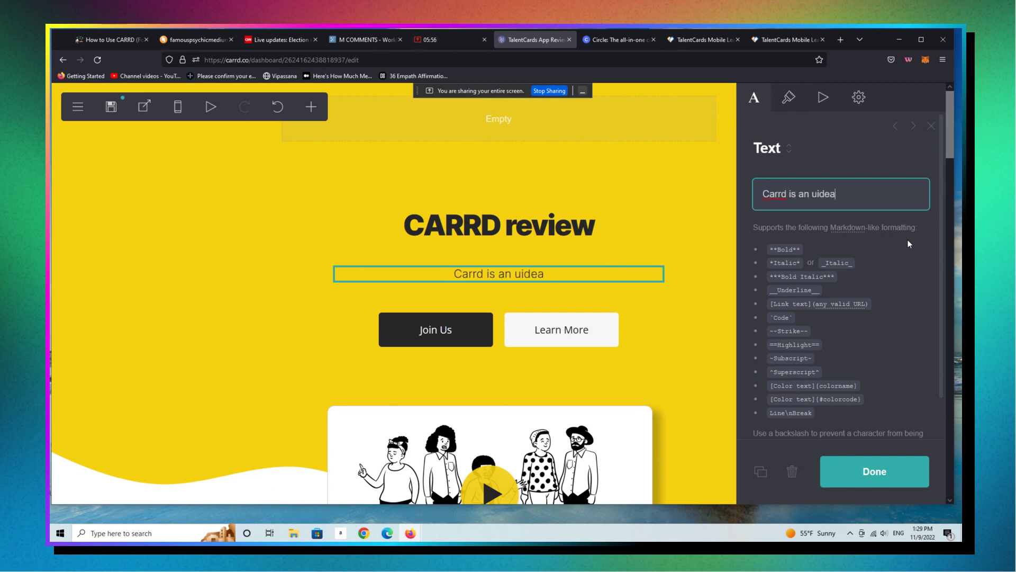
{"action": "key", "text": "BackSpace"}
{"action": "key", "text": "BackSpace"}
{"action": "key", "text": "BackSpace"}
{"action": "key", "text": "BackSpace"}
{"action": "key", "text": "BackSpace"}
{"action": "type", "text": "i"}
{"action": "type", "text": "deal plat"}
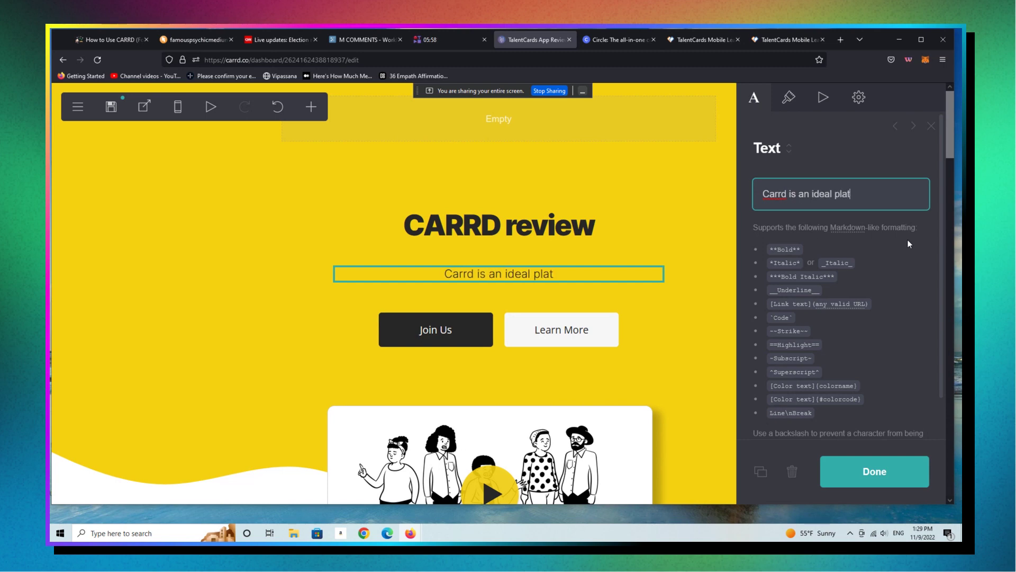
{"action": "type", "text": "form for web"}
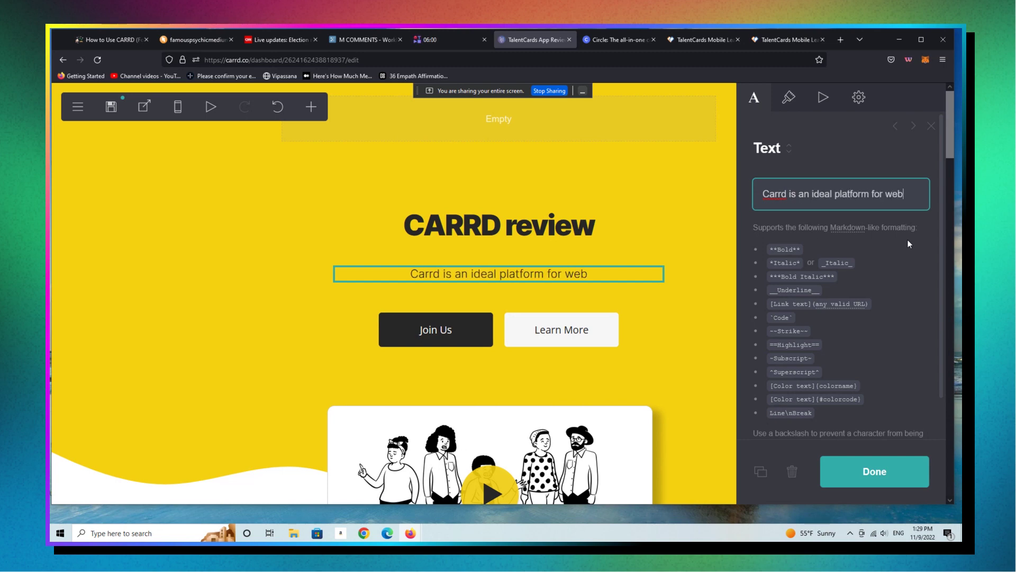
{"action": "type", "text": " designers, m"}
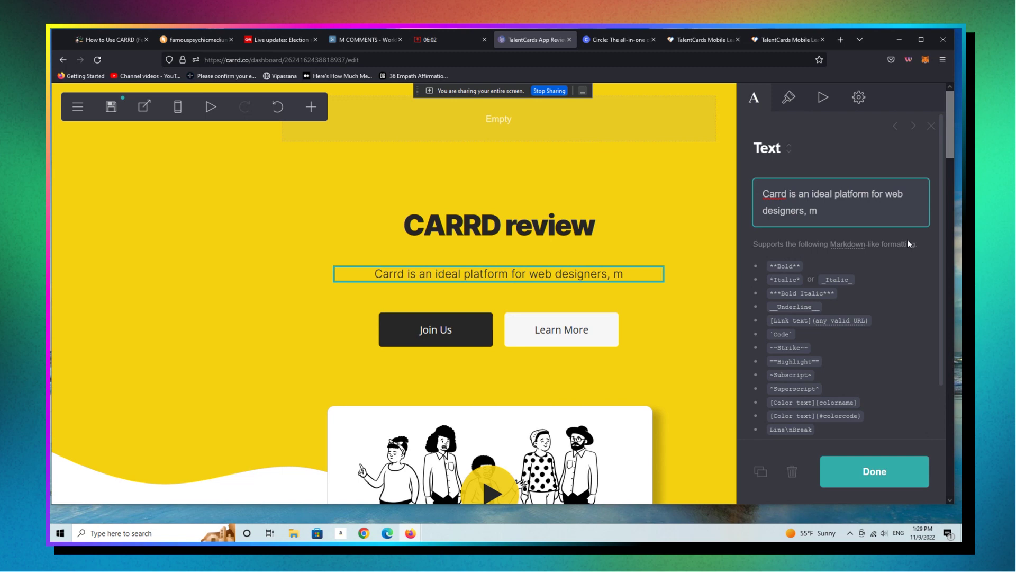
{"action": "type", "text": "vp productl aunches"}
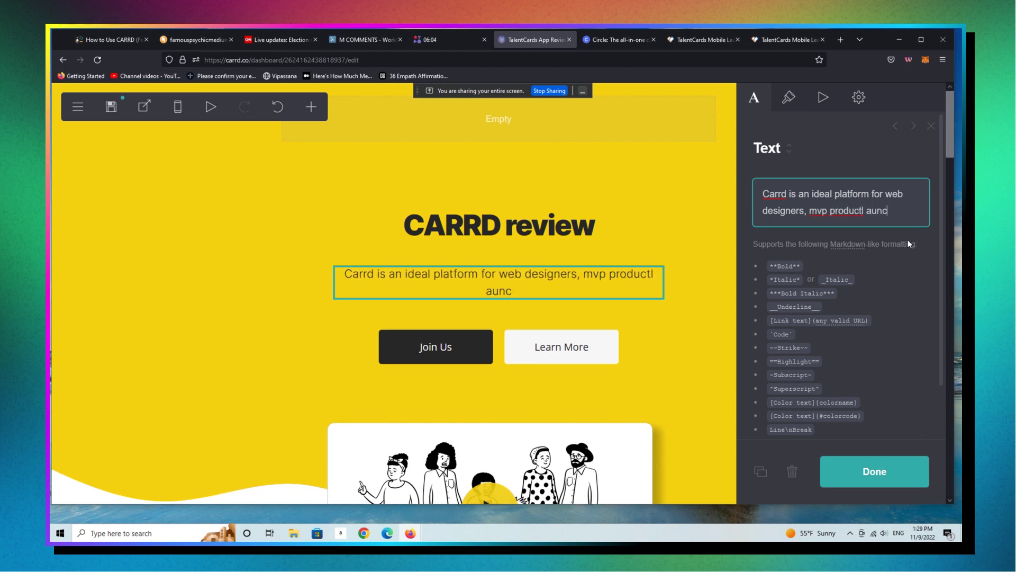
{"action": "key", "text": "BackSpace"}
{"action": "key", "text": "BackSpace"}
{"action": "key", "text": "BackSpace"}
{"action": "key", "text": "BackSpace"}
{"action": "key", "text": "BackSpace"}
{"action": "key", "text": "BackSpace"}
{"action": "key", "text": "BackSpace"}
{"action": "key", "text": "BackSpace"}
{"action": "key", "text": "BackSpace"}
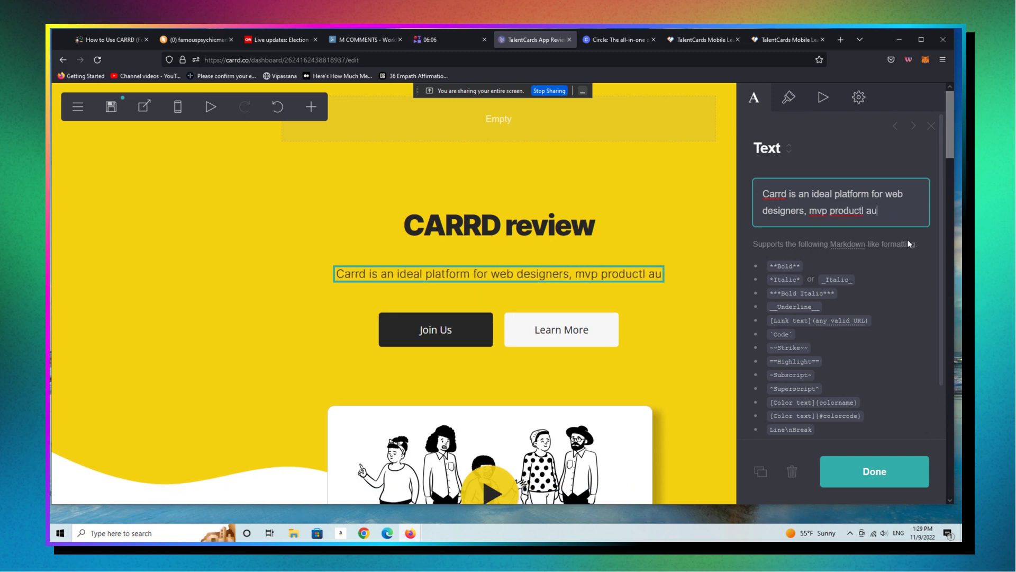
{"action": "type", "text": "launches,"}
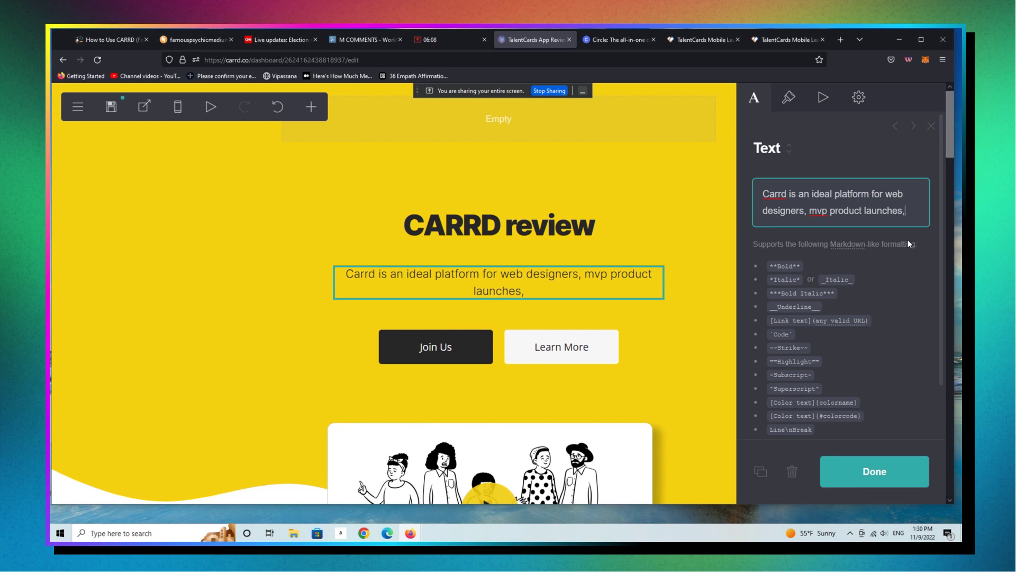
{"action": "type", "text": " teachers,"}
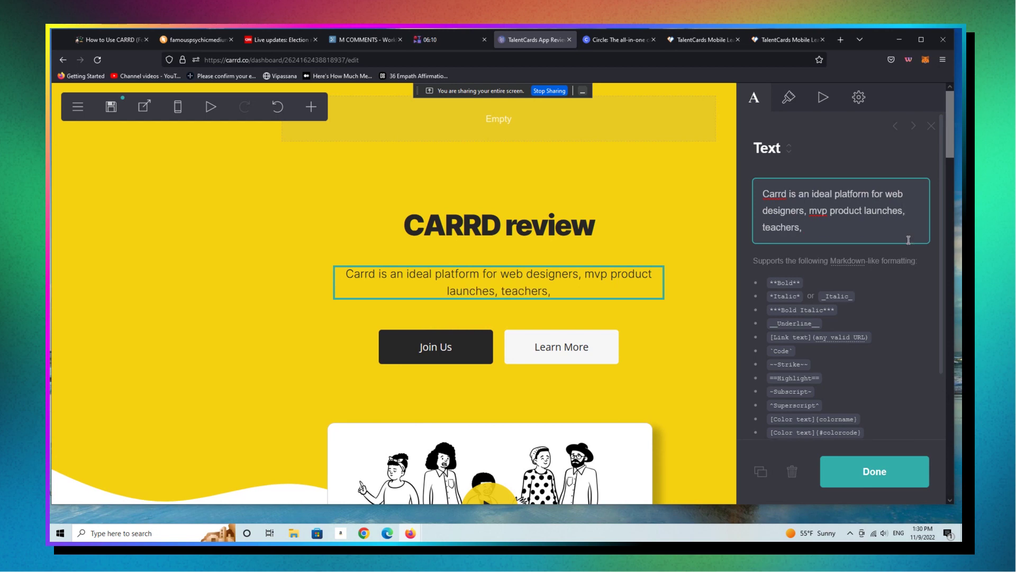
{"action": "type", "text": " social"}
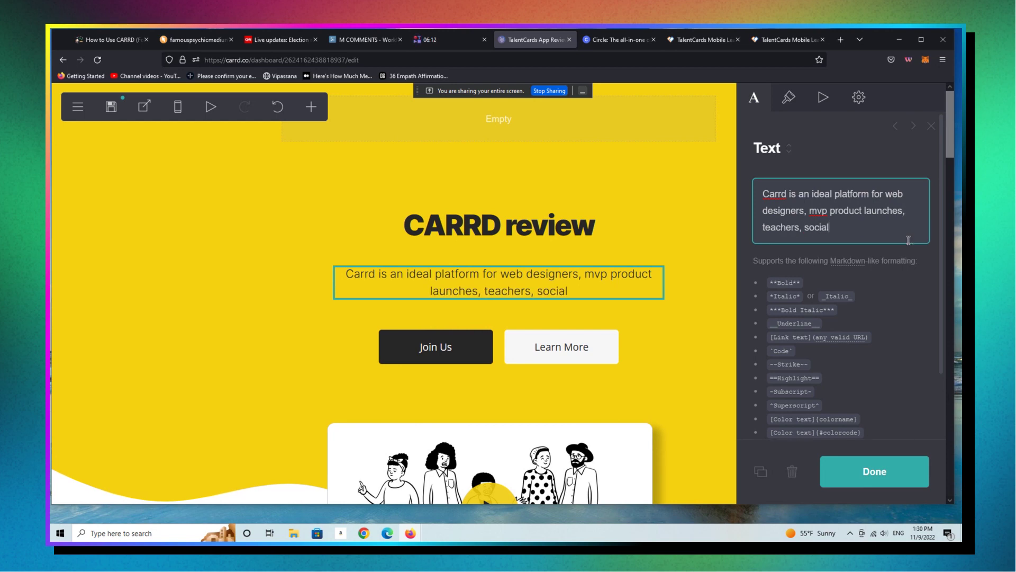
{"action": "type", "text": " media landing p"}
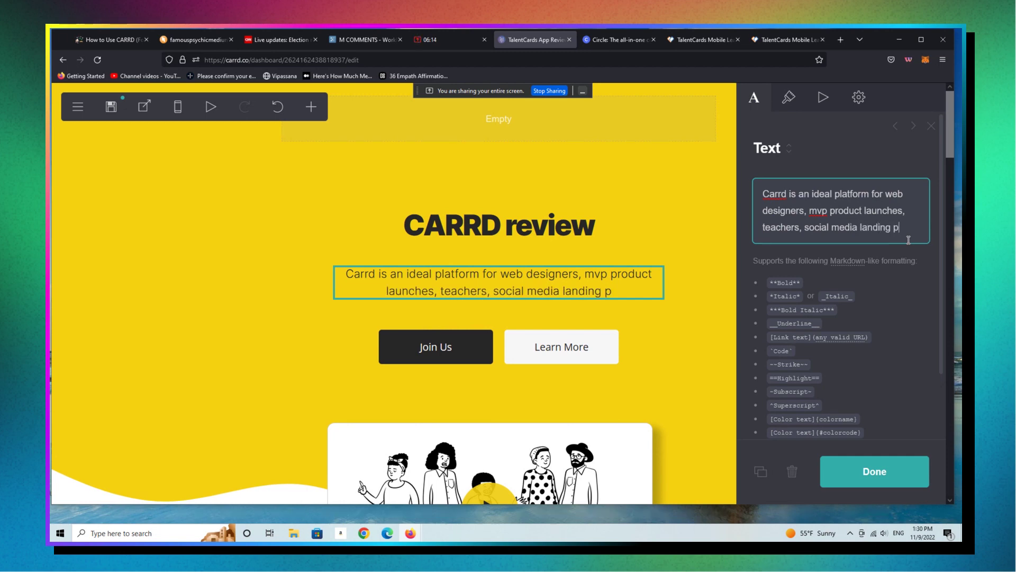
{"action": "type", "text": "ages and much"}
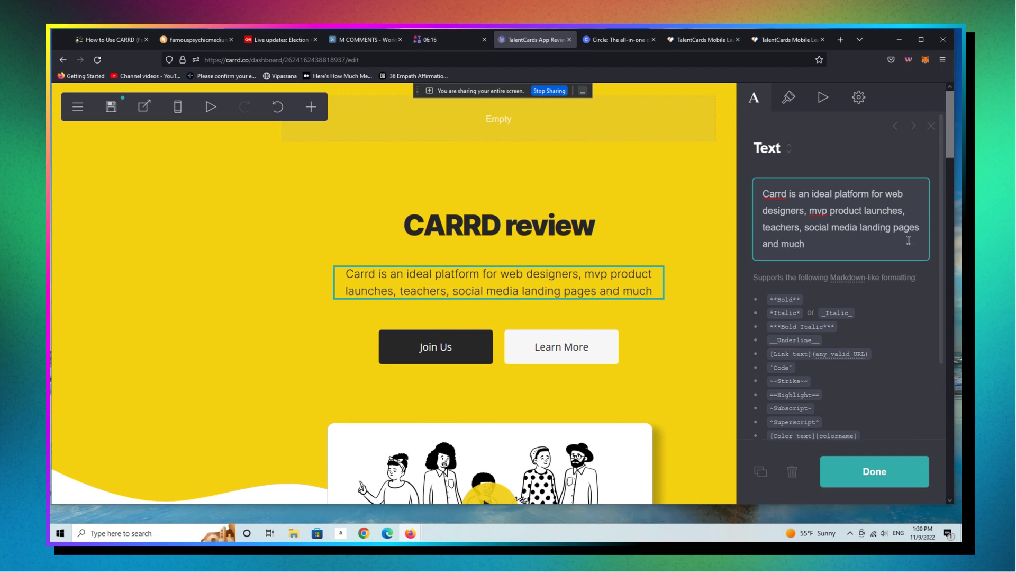
{"action": "type", "text": " more.  Let's t"}
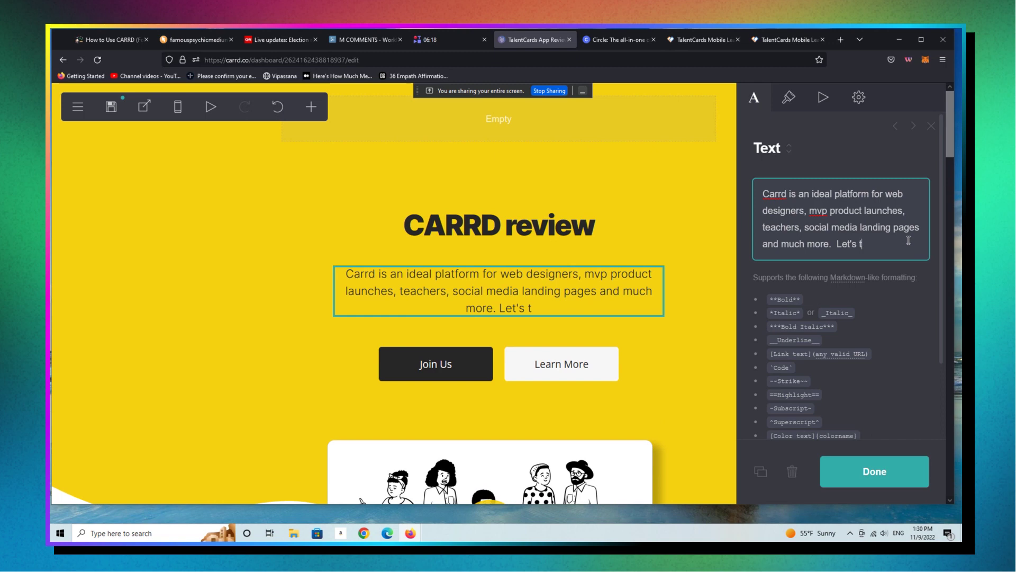
{"action": "type", "text": "ake a closer look"}
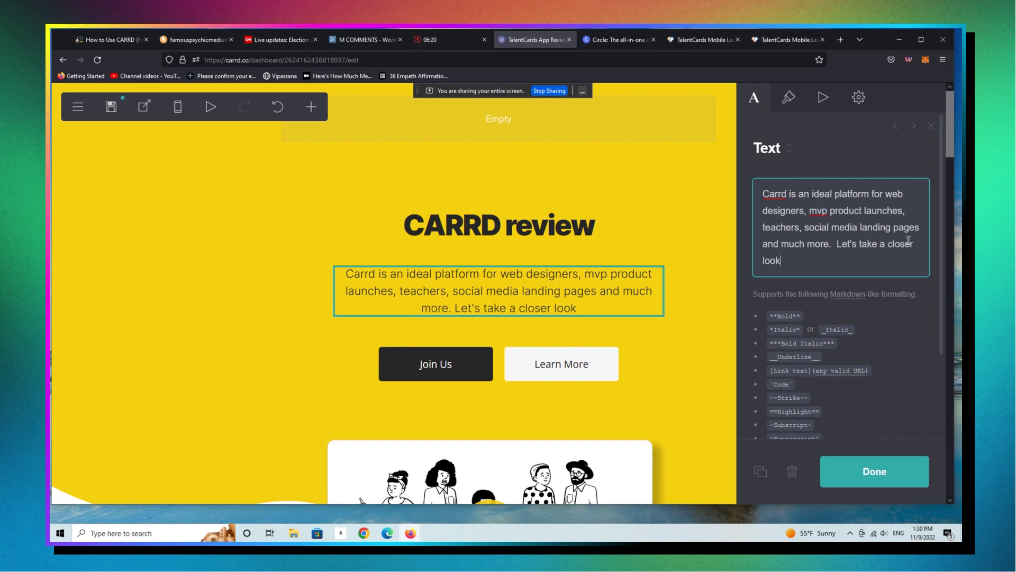
{"action": "type", "text": " below!"}
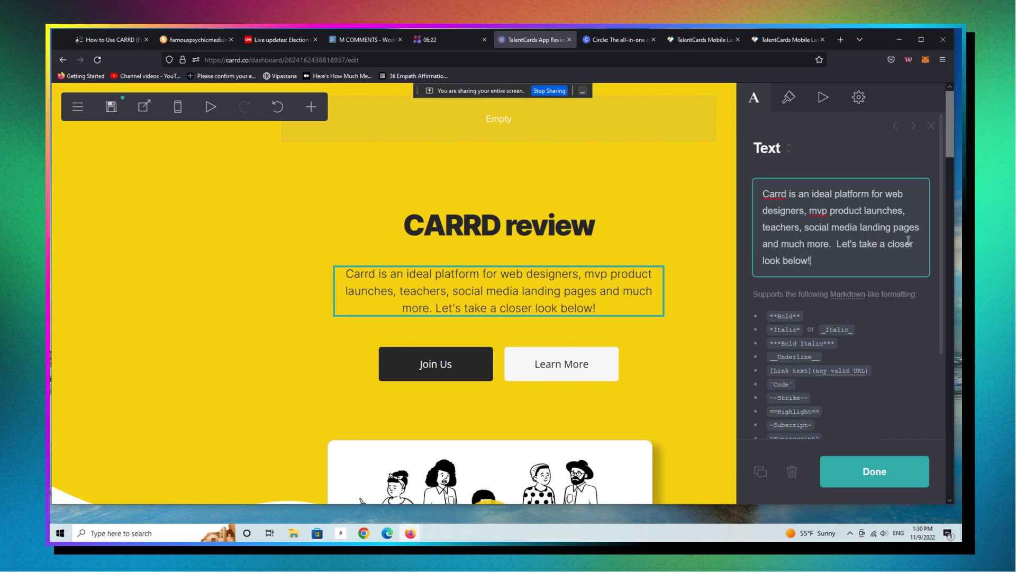
{"action": "left_click", "coordinate": [875, 471]}
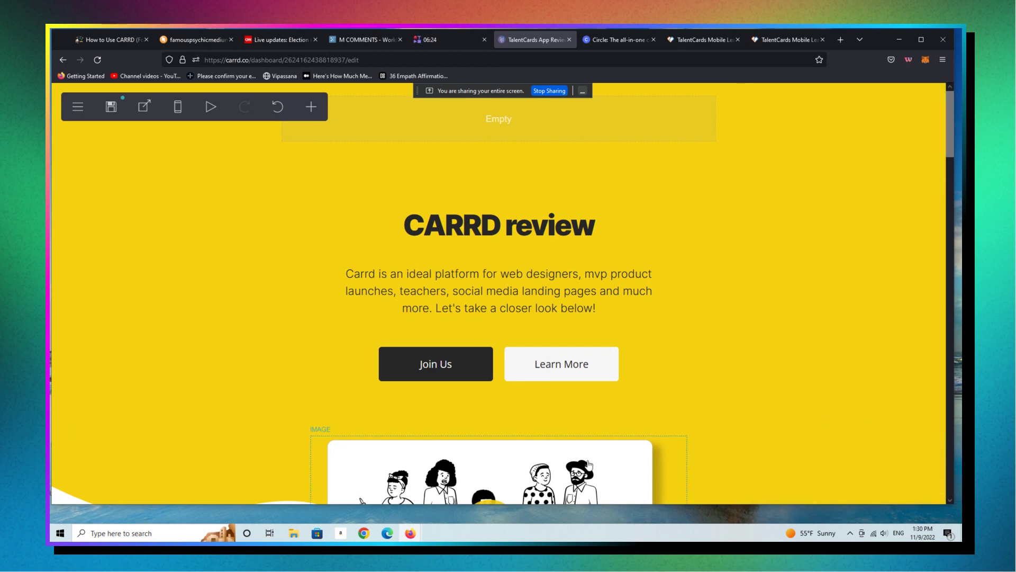
{"action": "left_click", "coordinate": [474, 375]}
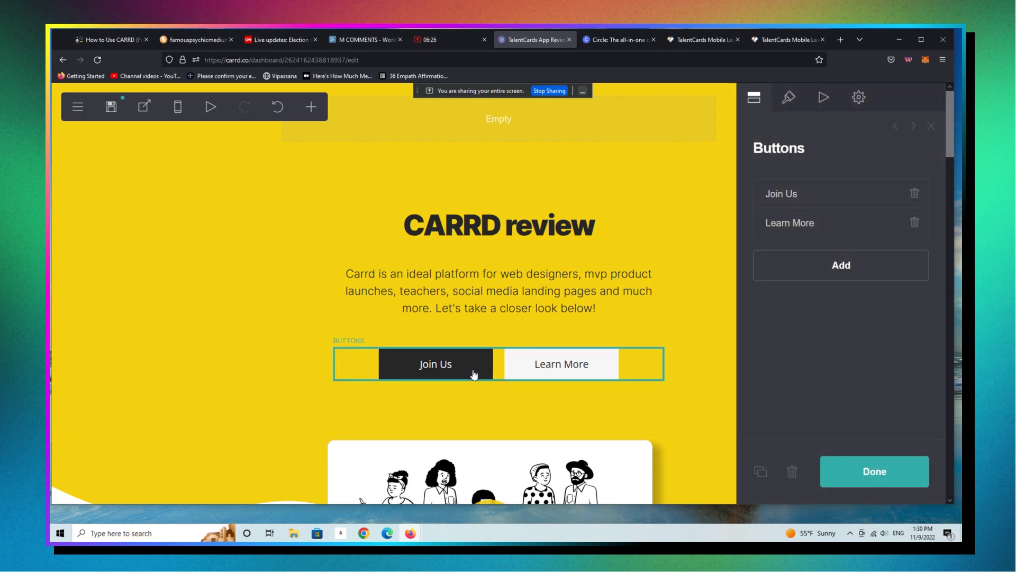
{"action": "left_click", "coordinate": [833, 196]}
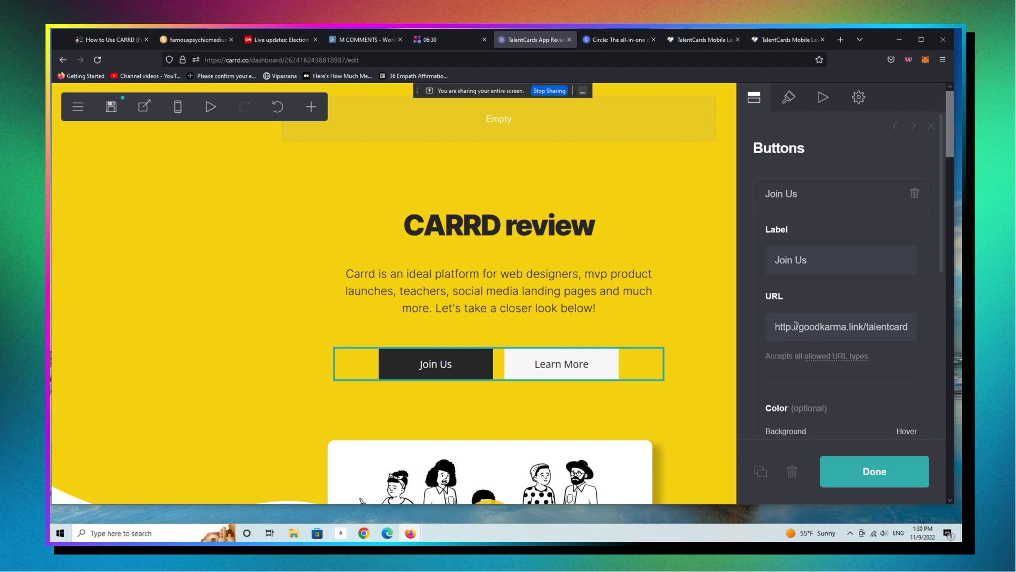
{"action": "left_click_drag", "start_coordinate": [877, 325], "coordinate": [919, 327]}
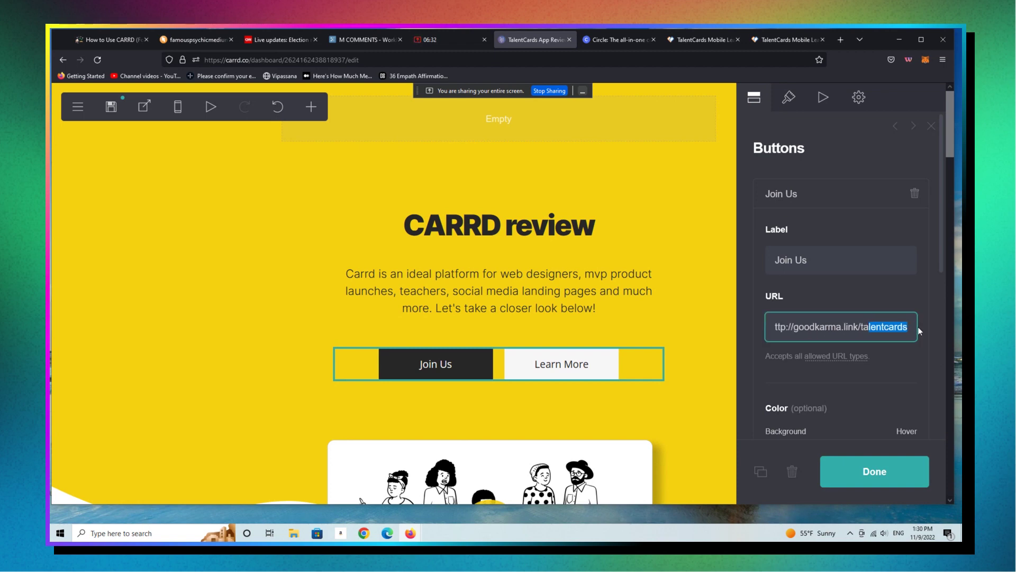
{"action": "key", "text": "BackSpace"}
{"action": "key", "text": "BackSpace"}
{"action": "key", "text": "BackSpace"}
{"action": "type", "text": "carrd"}
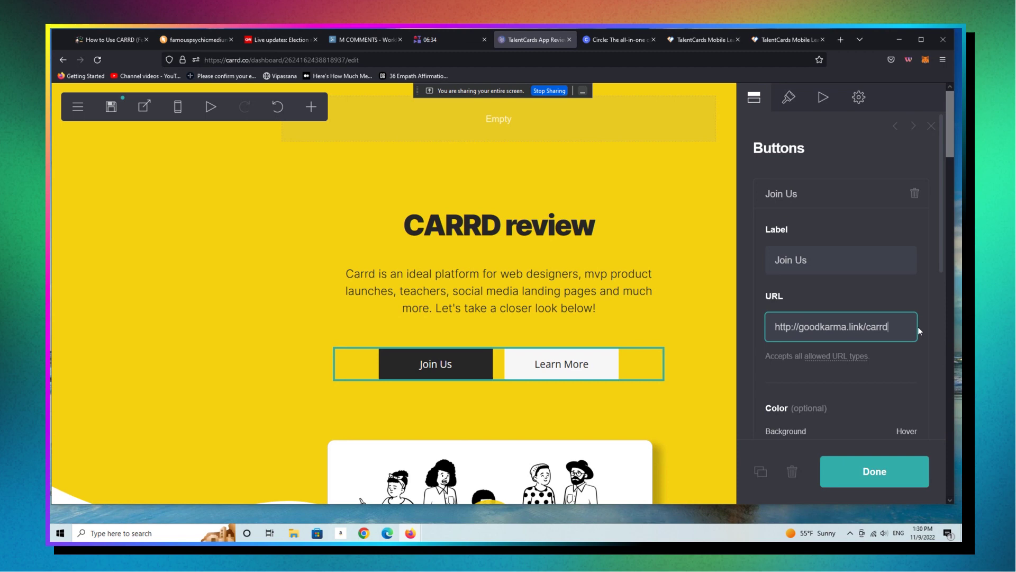
{"action": "left_click", "coordinate": [889, 477]}
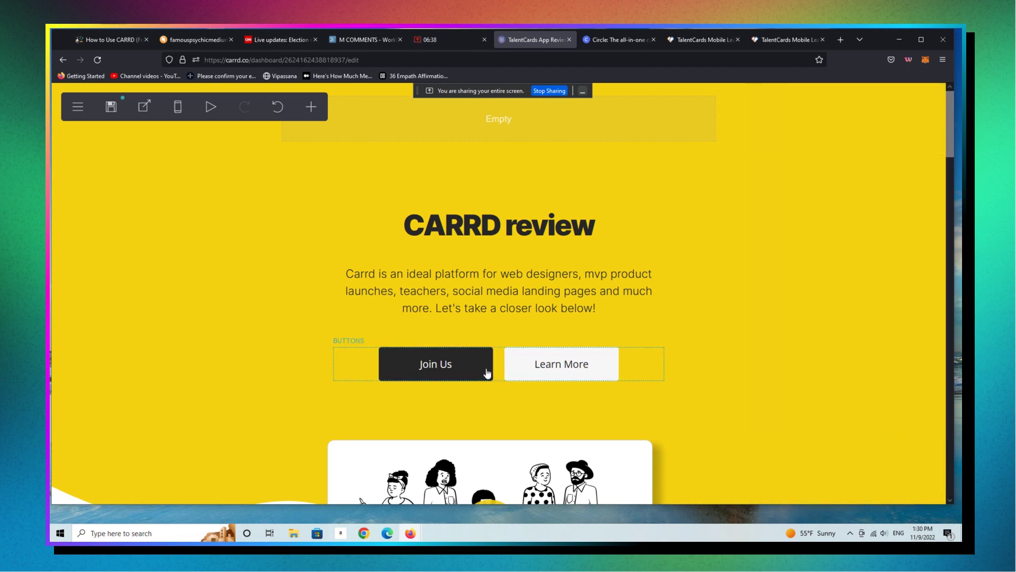
Step: Check that the Learn More button links to #features, then close the button settings
{"action": "left_click", "coordinate": [604, 371]}
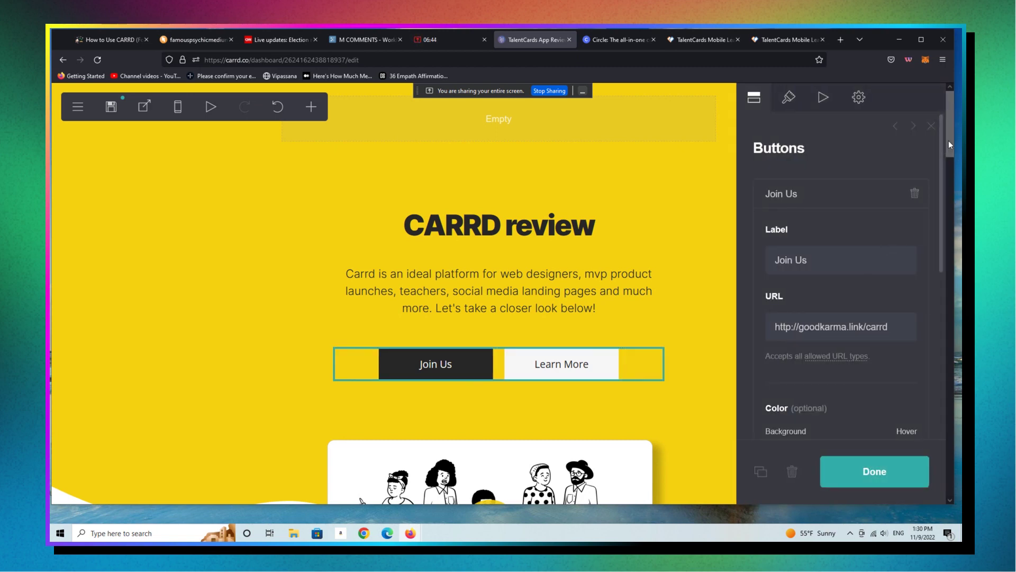
{"action": "left_click_drag", "start_coordinate": [941, 148], "coordinate": [936, 313]}
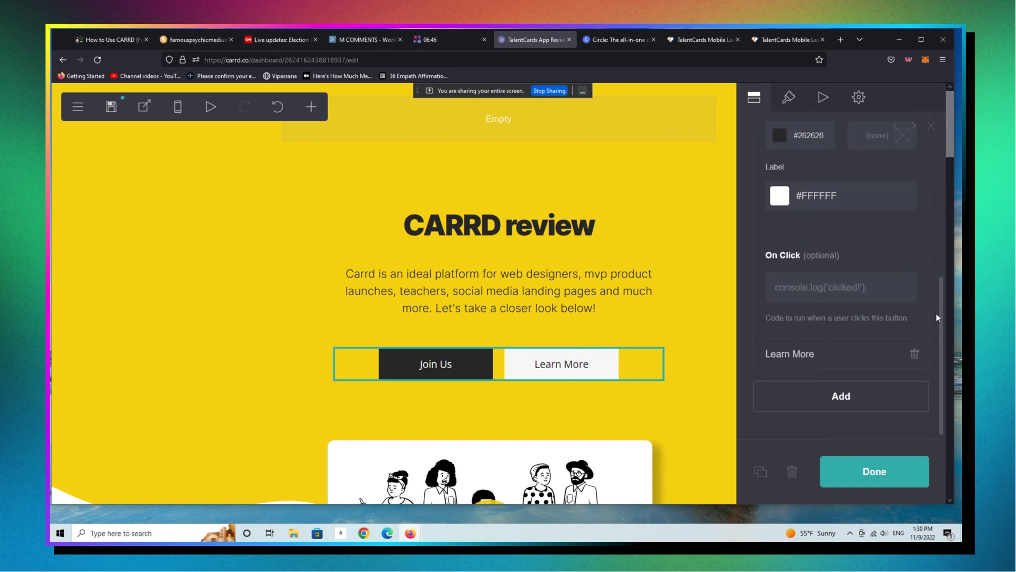
{"action": "left_click", "coordinate": [831, 345]}
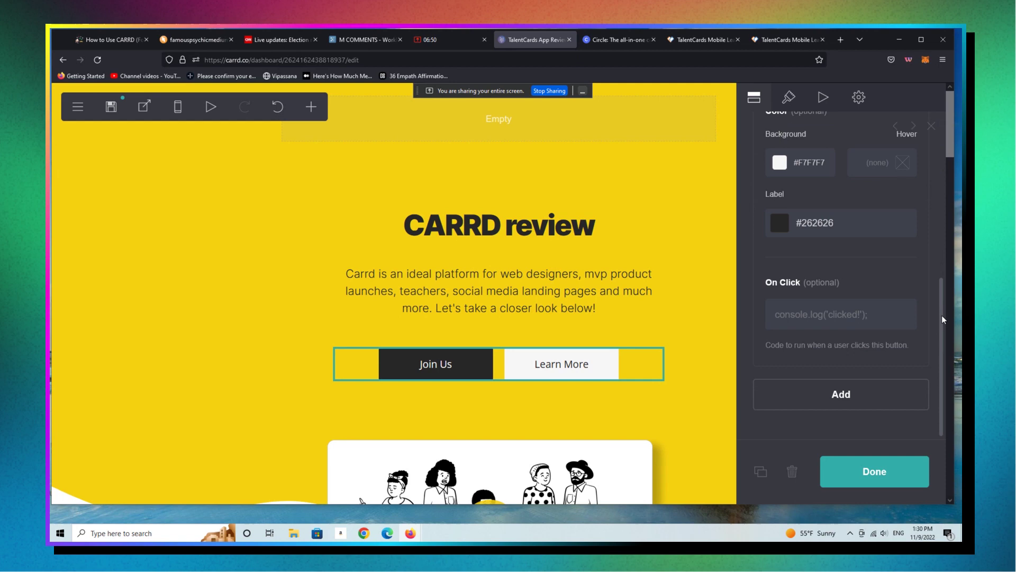
{"action": "left_click_drag", "start_coordinate": [942, 316], "coordinate": [942, 189]}
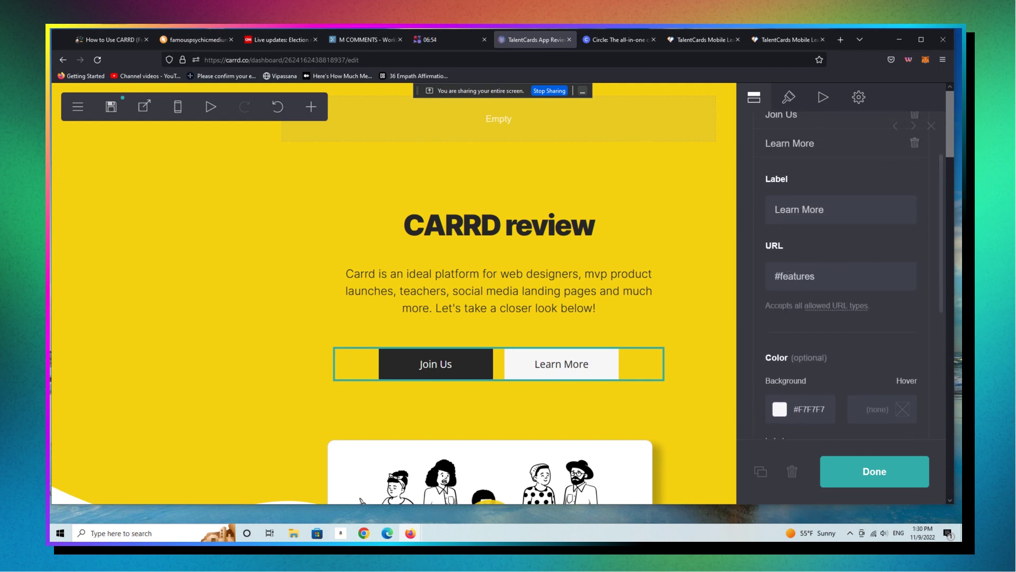
{"action": "left_click", "coordinate": [875, 471]}
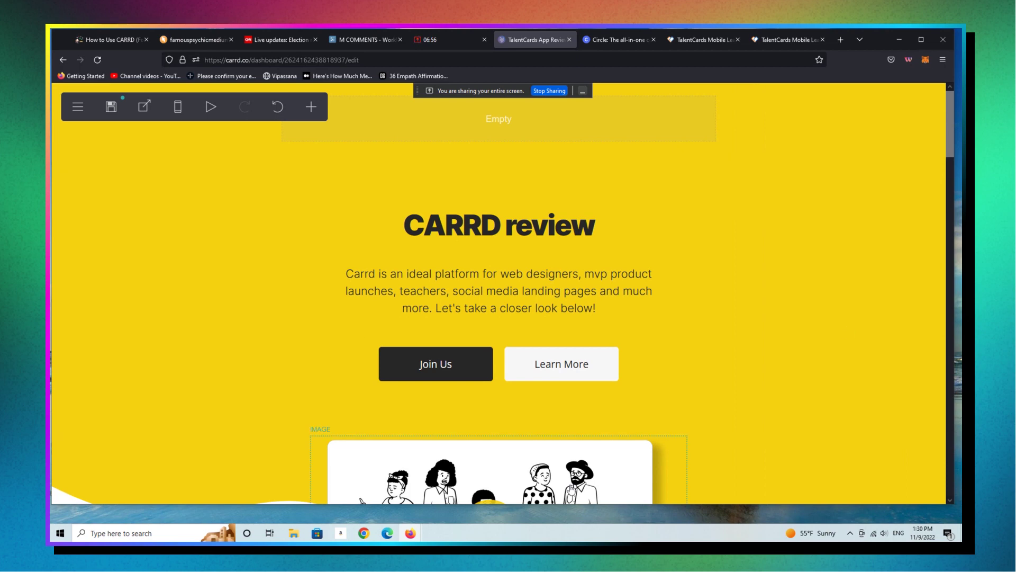
{"action": "left_click", "coordinate": [578, 467]}
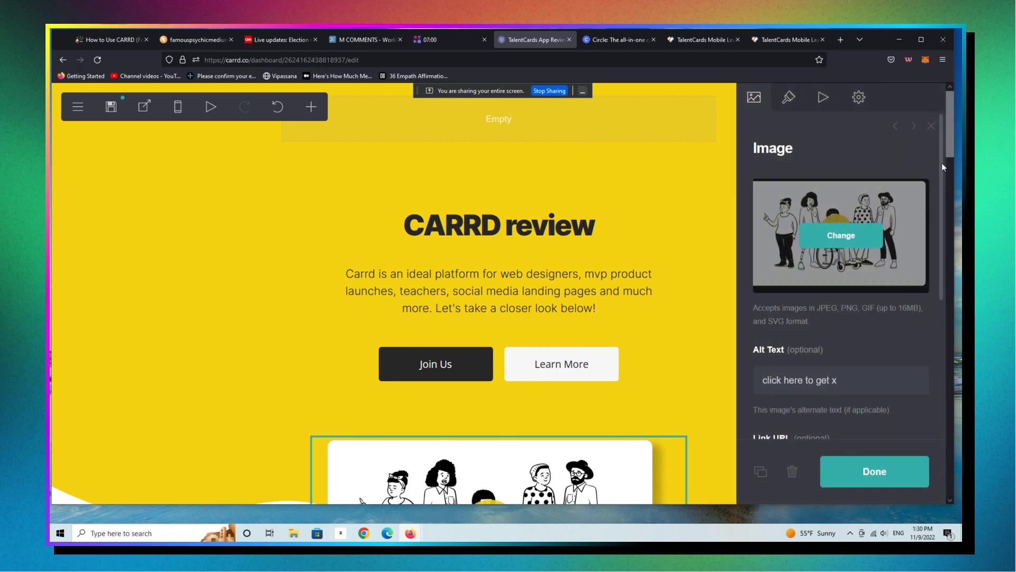
{"action": "scroll", "coordinate": [942, 163], "scroll_direction": "down", "scroll_amount": 4}
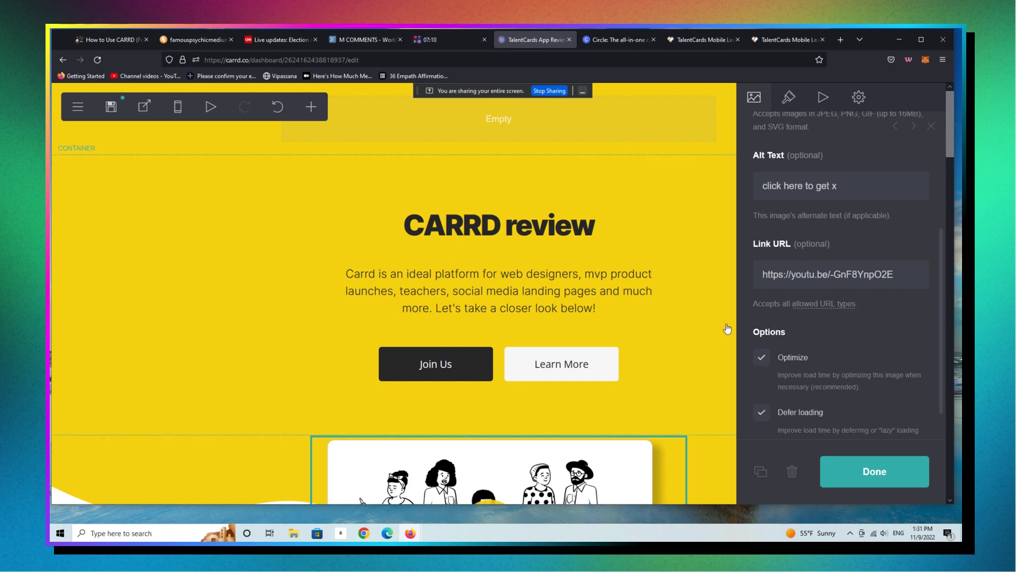
{"action": "left_click", "coordinate": [869, 472]}
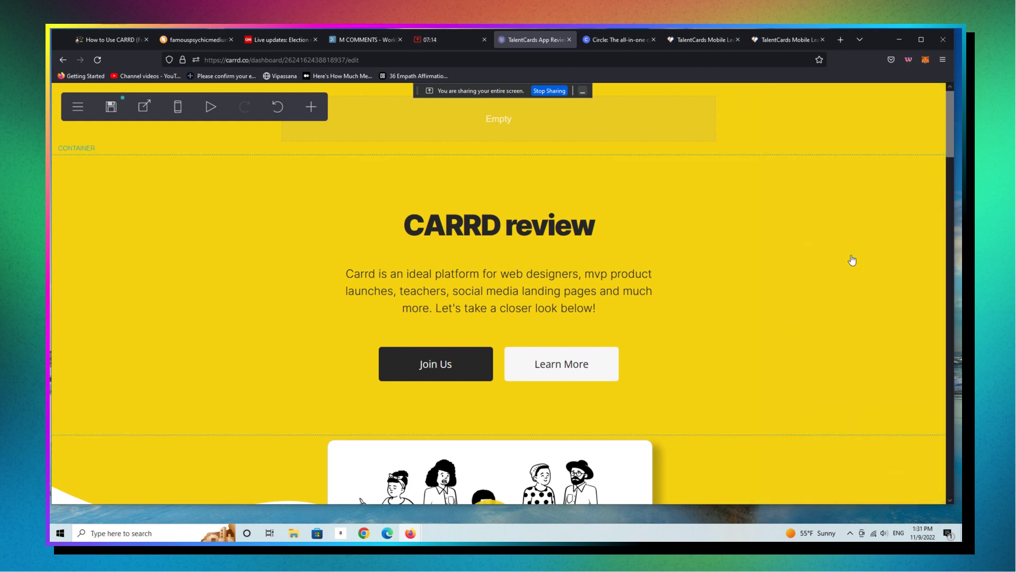
{"action": "scroll", "coordinate": [852, 259], "scroll_direction": "down", "scroll_amount": 8}
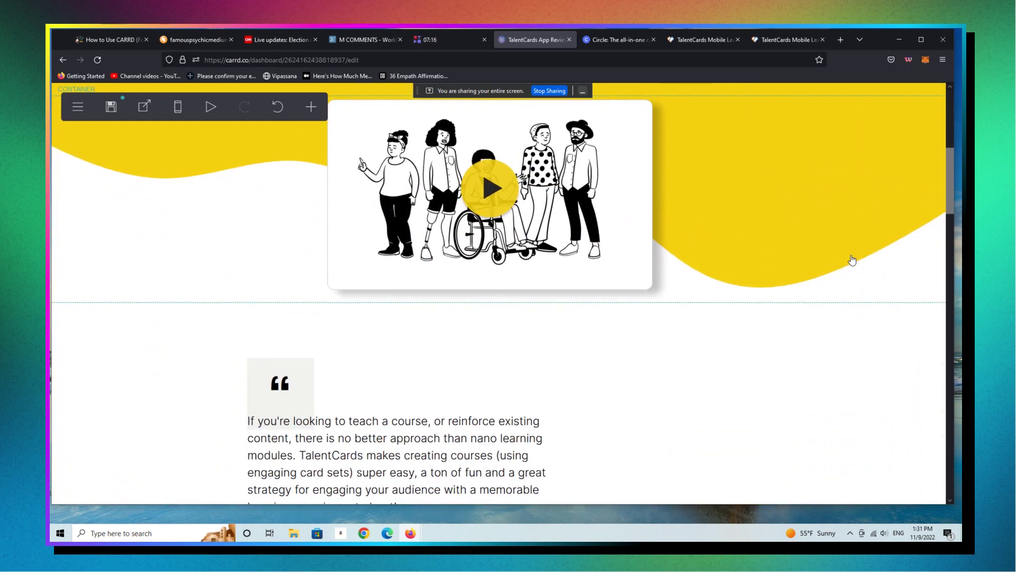
Step: Replace the testimonial with a quote about needing the perfect web design tool: 'CARRD is great!'
{"action": "scroll", "coordinate": [853, 259], "scroll_direction": "down", "scroll_amount": 3}
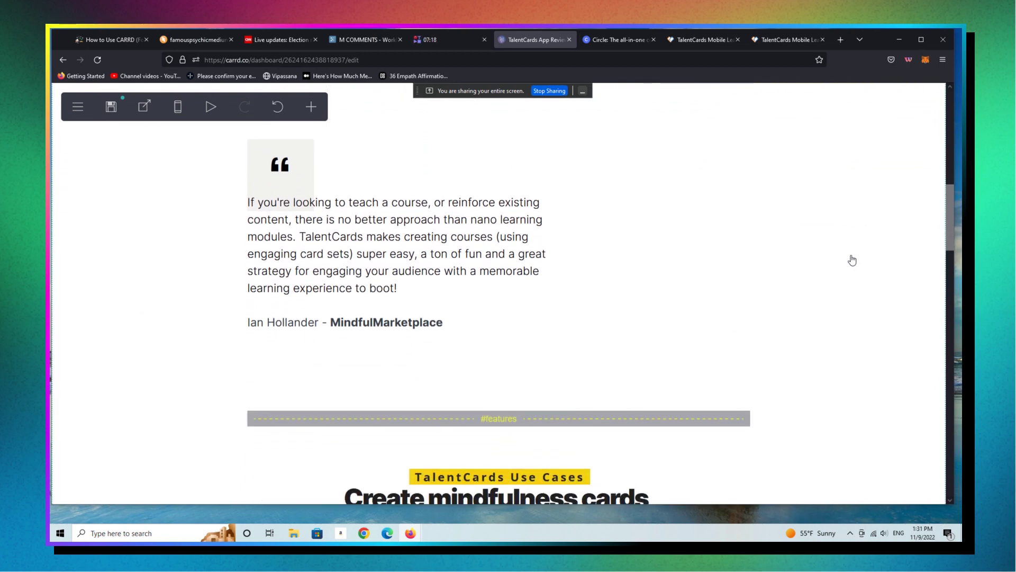
{"action": "left_click", "coordinate": [410, 225]}
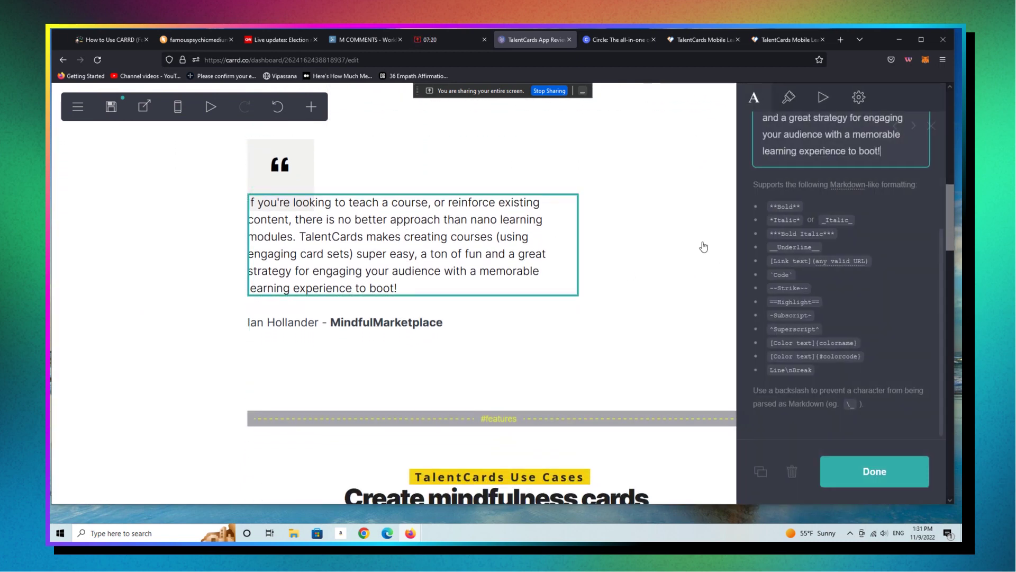
{"action": "left_click_drag", "start_coordinate": [941, 325], "coordinate": [942, 207]}
{"action": "left_click_drag", "start_coordinate": [793, 185], "coordinate": [883, 329]}
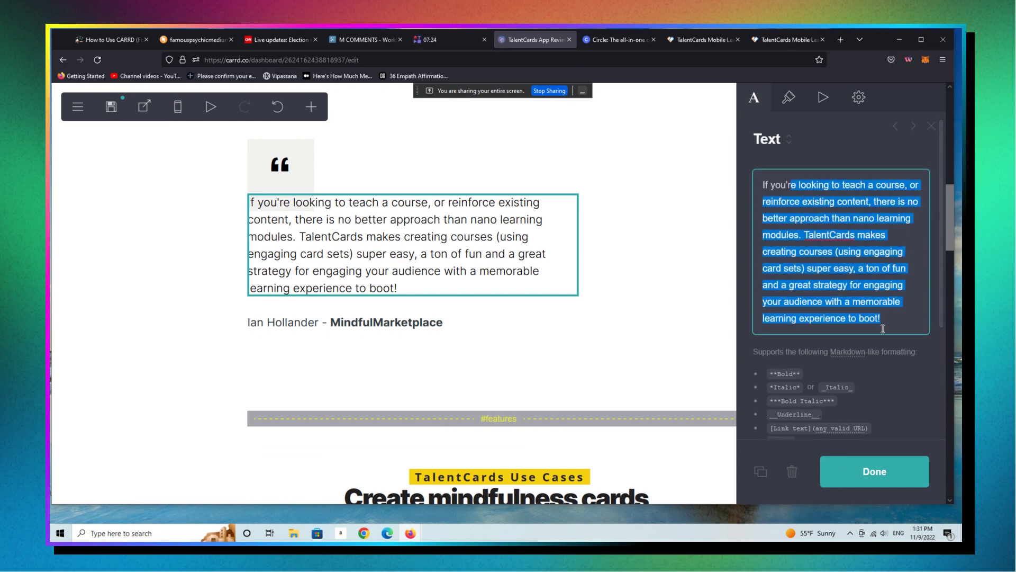
{"action": "key", "text": "BackSpace"}
{"action": "key", "text": "BackSpace"}
{"action": "key", "text": "BackSpace"}
{"action": "key", "text": "BackSpace"}
{"action": "key", "text": "BackSpace"}
{"action": "key", "text": "BackSpace"}
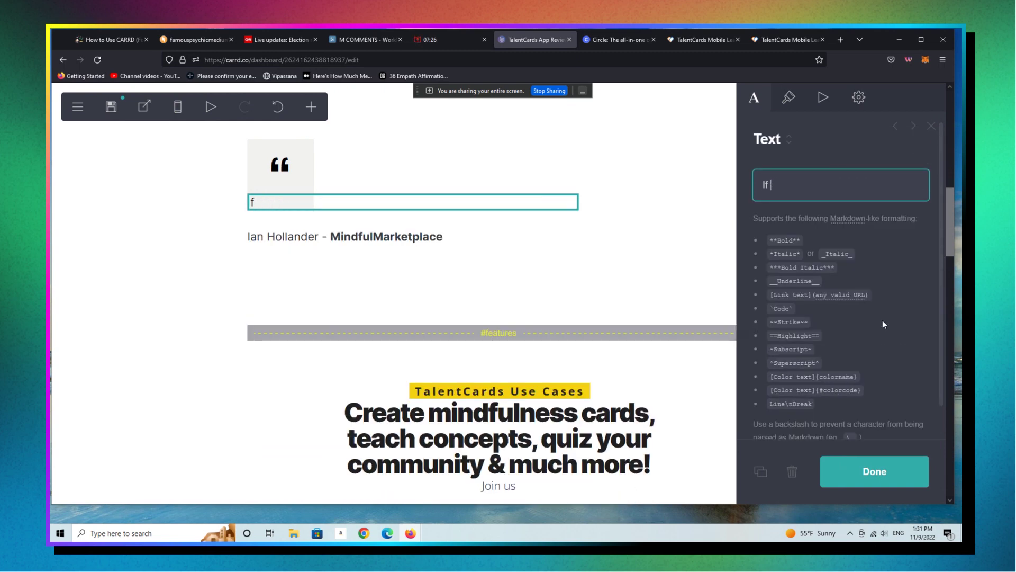
{"action": "type", "text": "building a n online"}
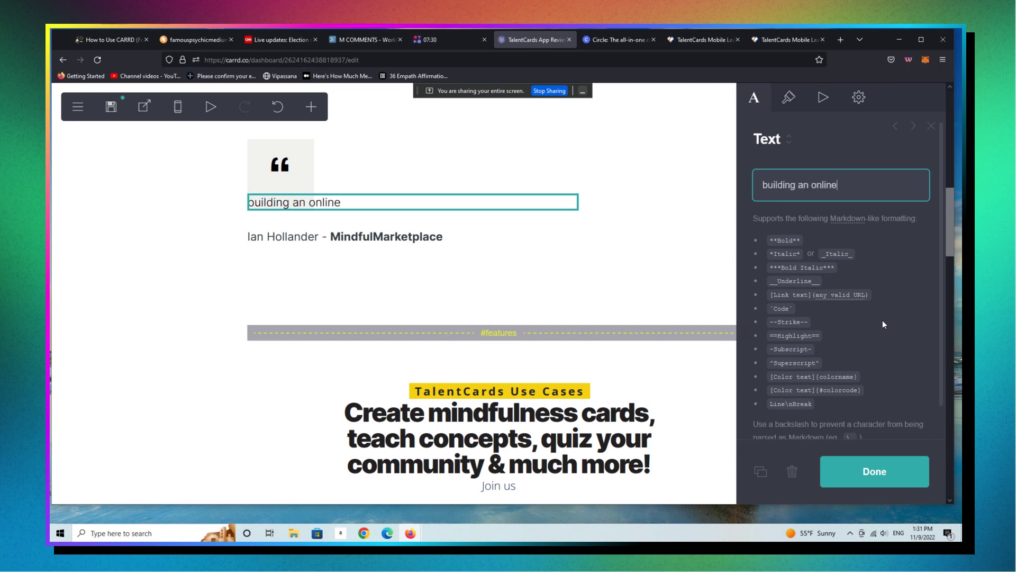
{"action": "type", "text": " web design stu"}
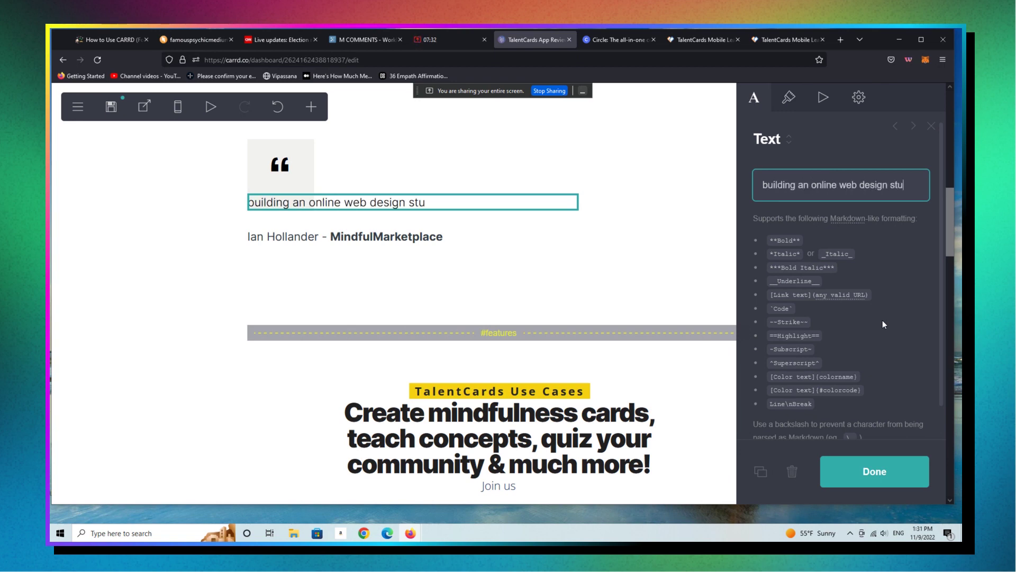
{"action": "type", "text": "dio and need the p"}
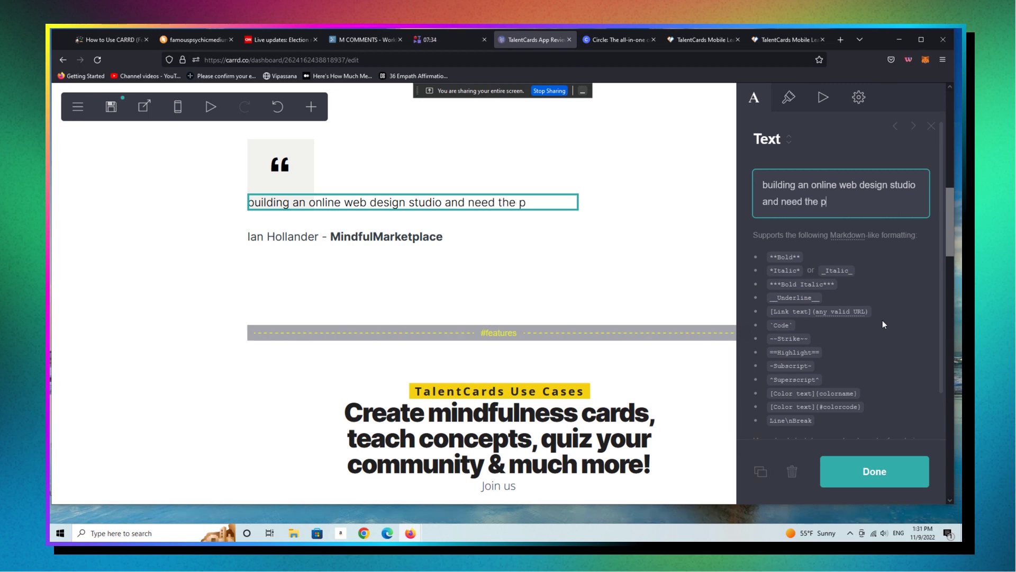
{"action": "type", "text": "erfect tool"}
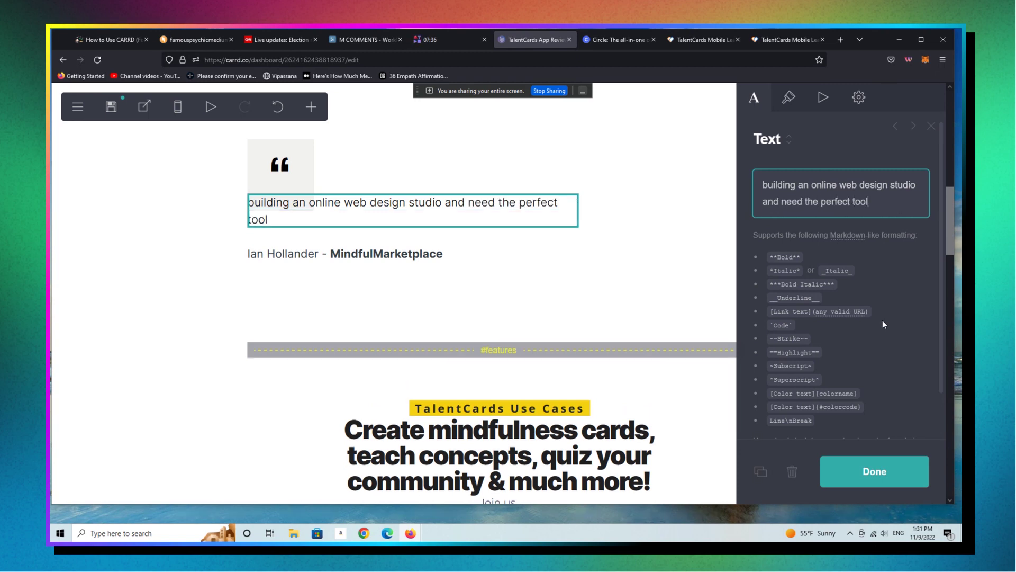
{"action": "type", "text": " for the hj"}
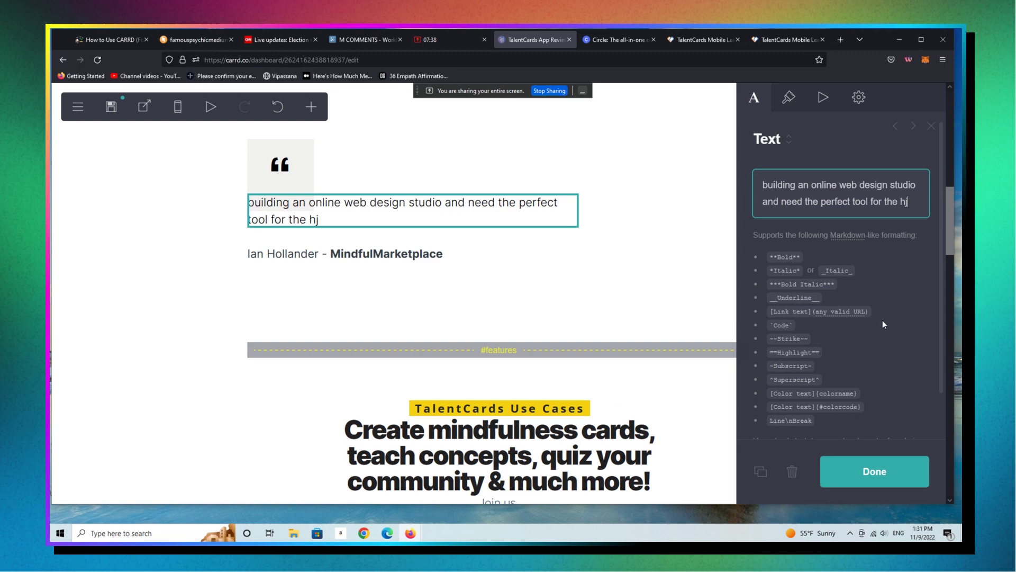
{"action": "key", "text": "BackSpace"}
{"action": "key", "text": "BackSpace"}
{"action": "type", "text": "job? CARRD is "}
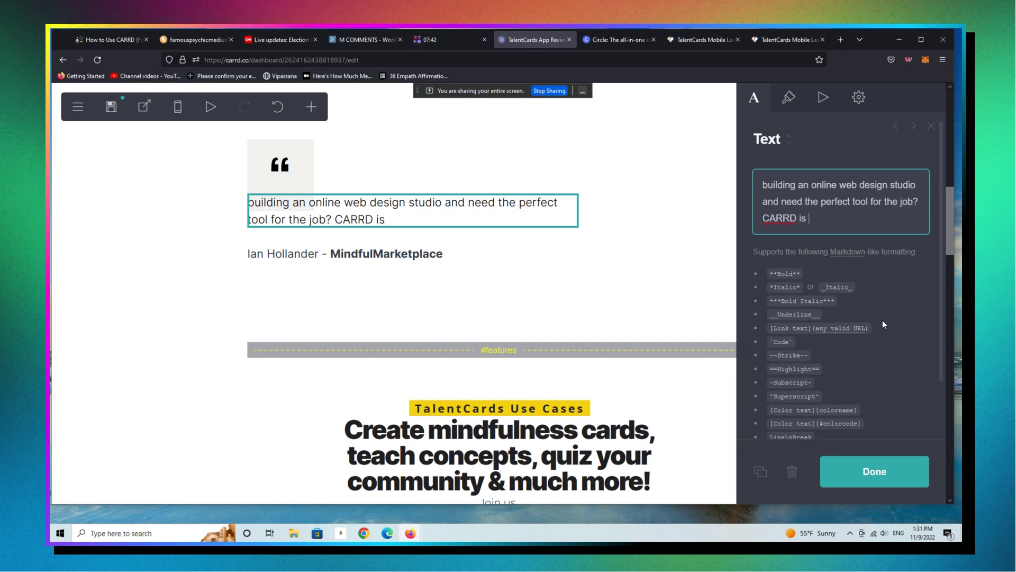
{"action": "type", "text": "great! W"}
Step: Finish the quote noting this is a CARRD landing page, ending 'more impressed with CARRD!'
{"action": "key", "text": "BackSpace"}
{"action": "type", "text": "You are actually "}
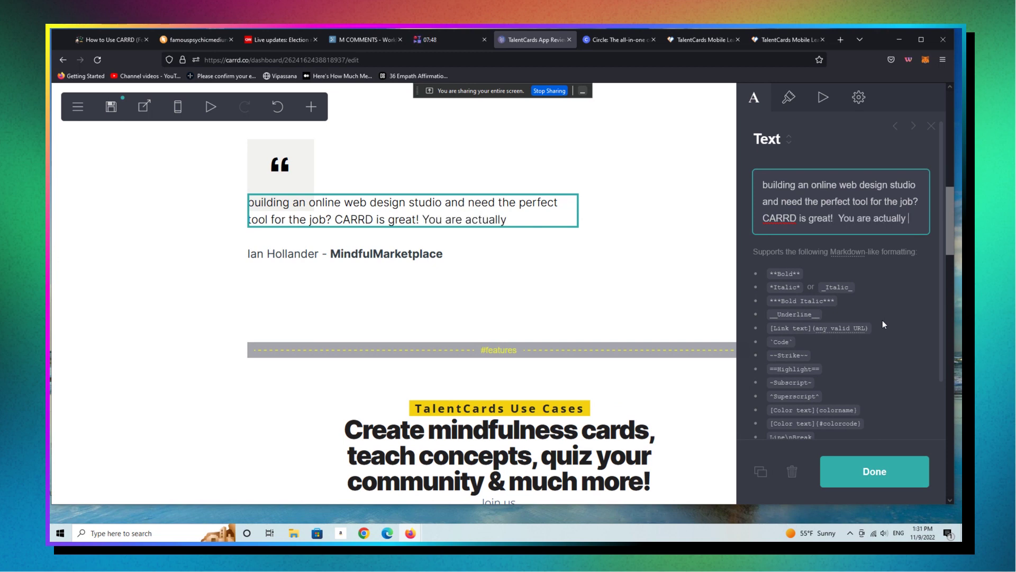
{"action": "type", "text": "looking at this ri"}
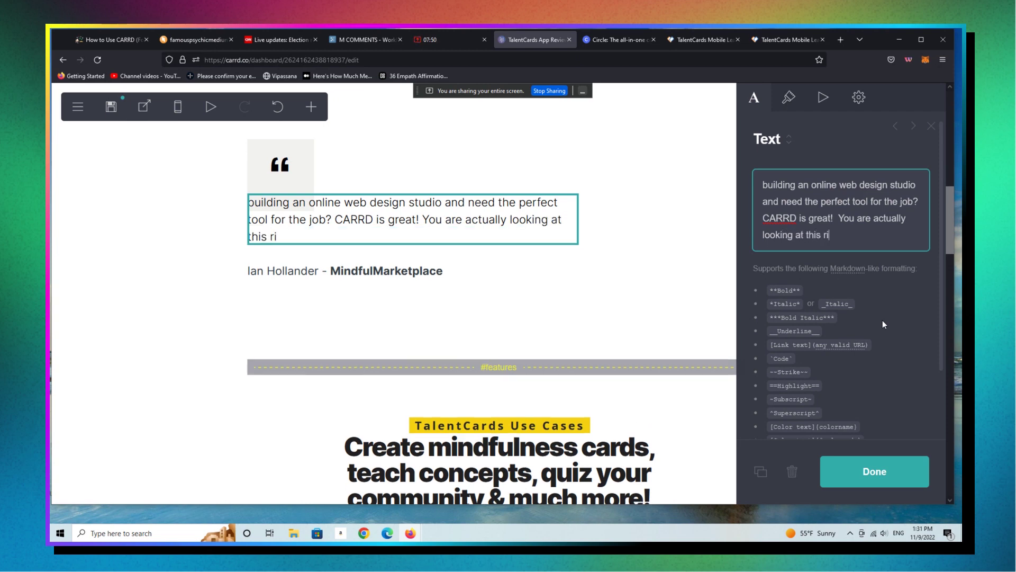
{"action": "type", "text": "ght now, on a CA"}
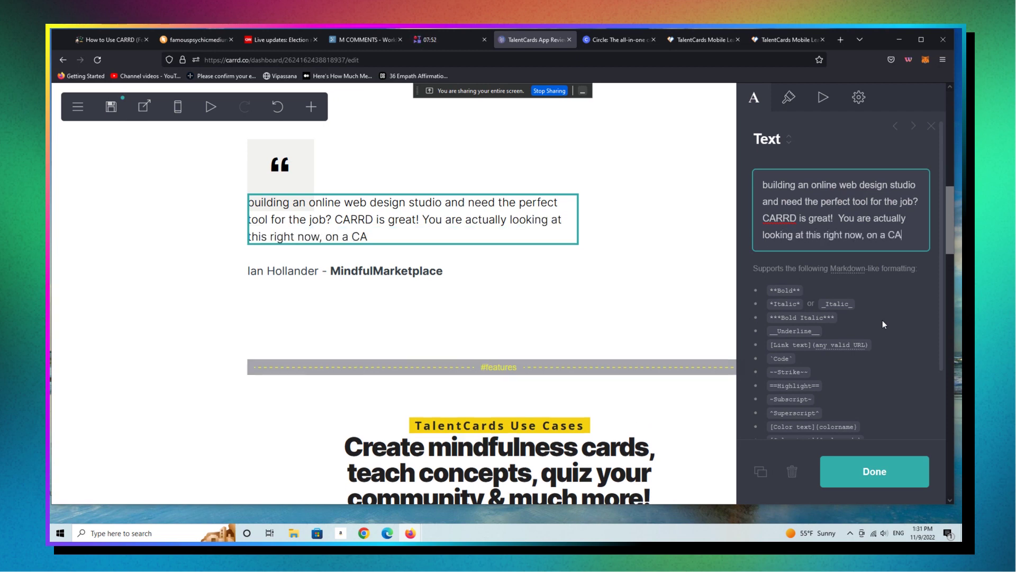
{"action": "type", "text": "RRD based landi"}
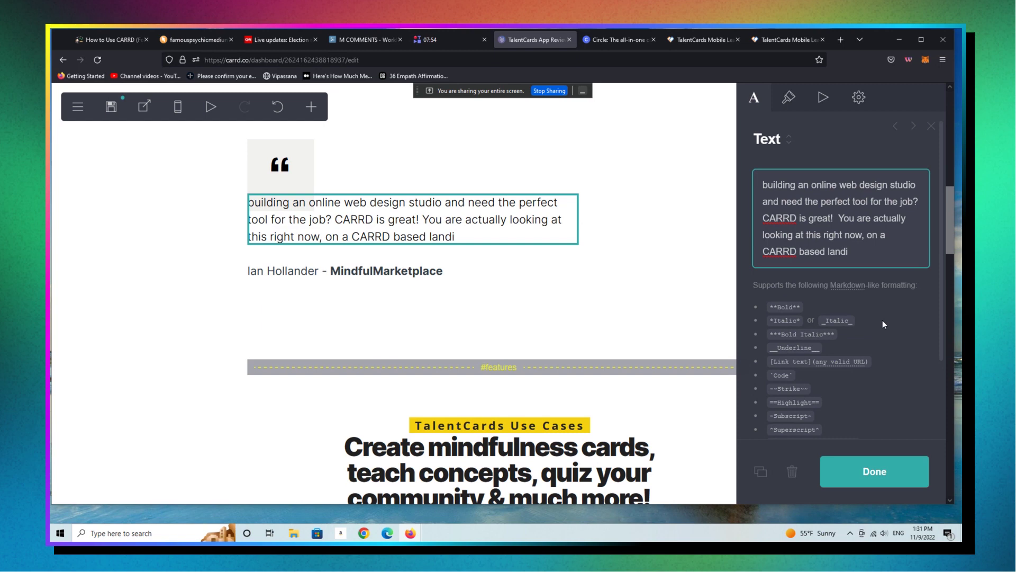
{"action": "type", "text": "ng page....so "}
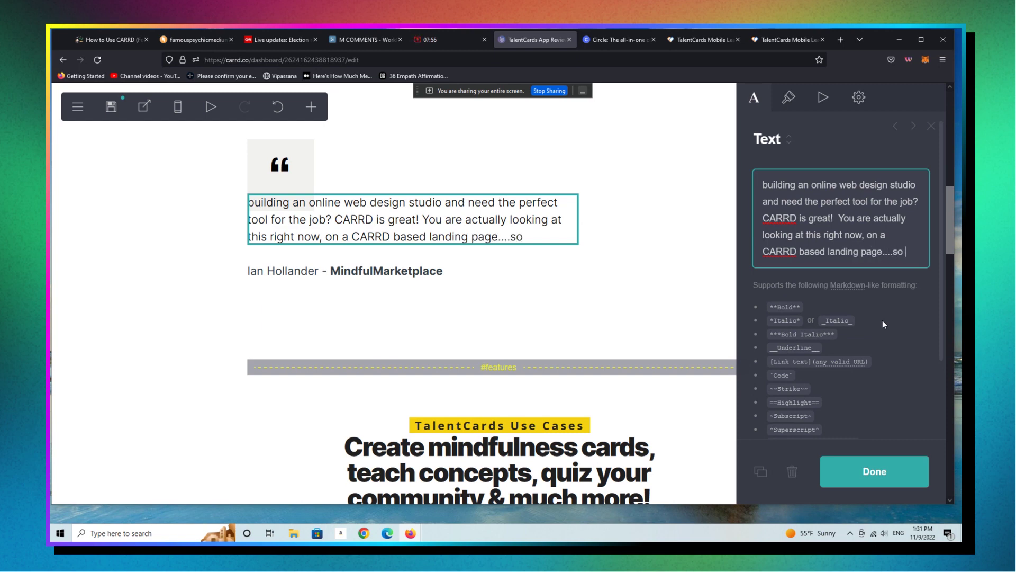
{"action": "type", "text": "if you're impress"}
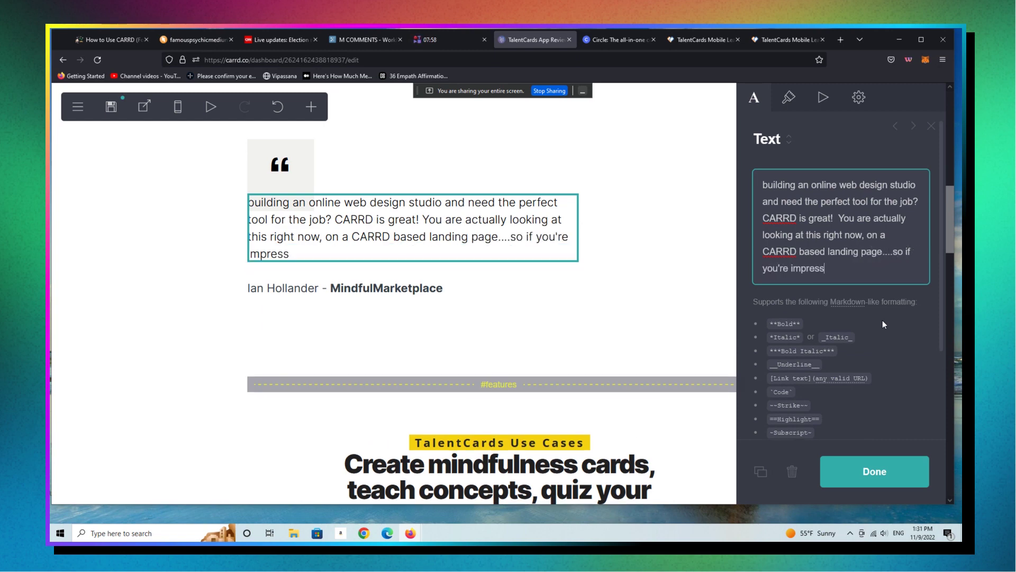
{"action": "type", "text": "ed with this, you'll"}
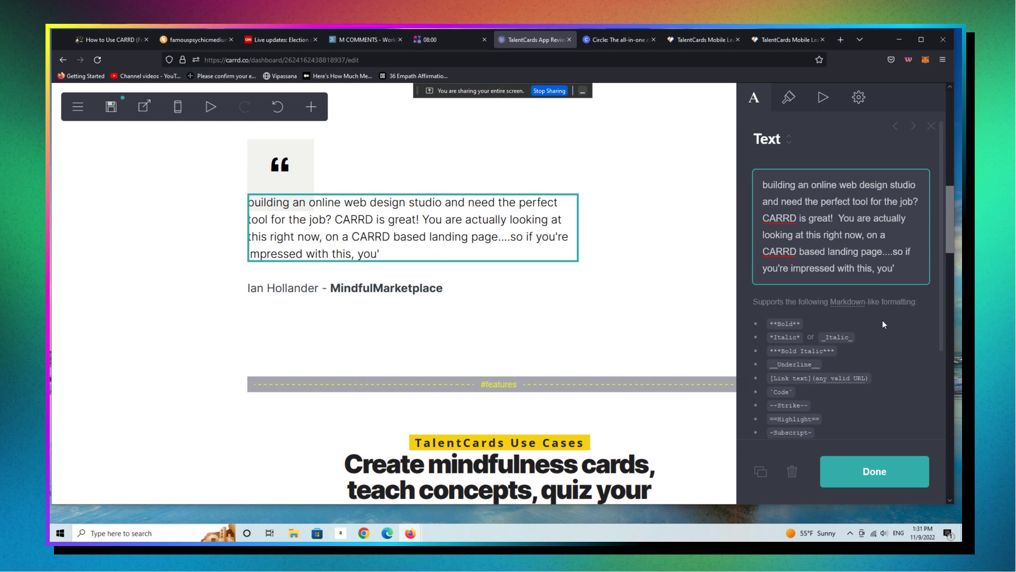
{"action": "type", "text": " even b"}
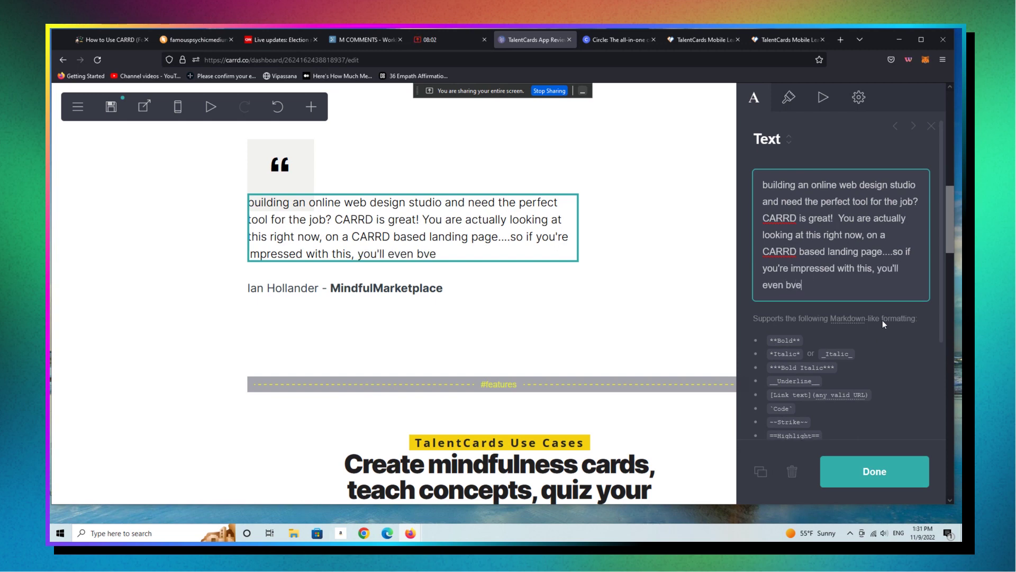
{"action": "type", "text": "e more improve"}
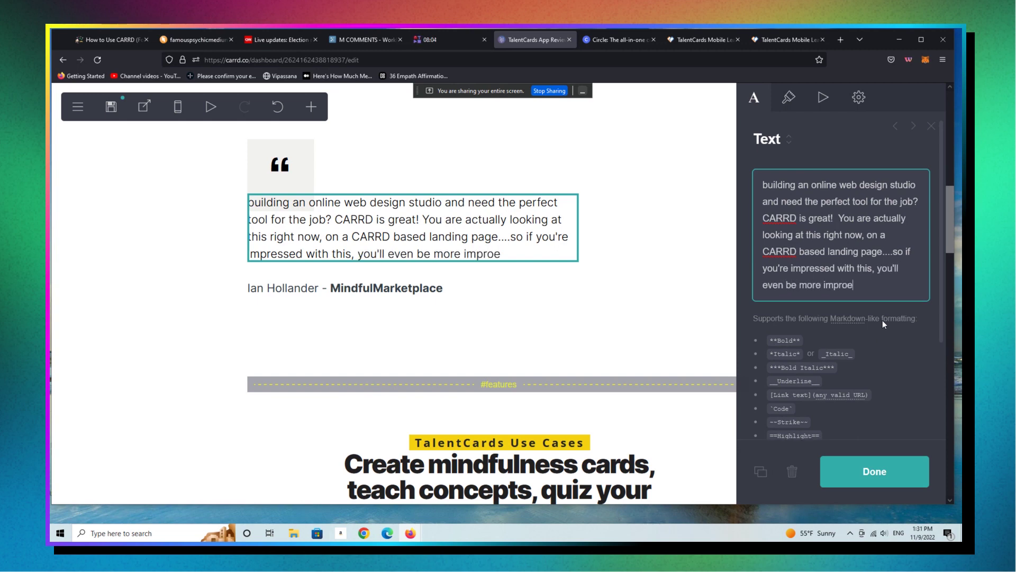
{"action": "key", "text": "BackSpace"}
{"action": "key", "text": "BackSpace"}
{"action": "key", "text": "BackSpace"}
{"action": "type", "text": "essed wuth"}
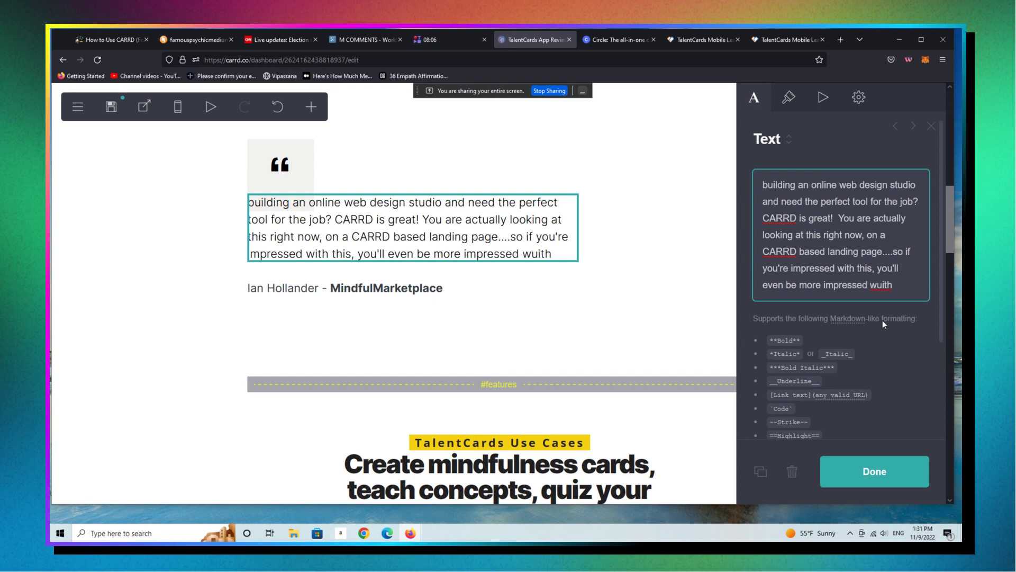
{"action": "key", "text": "BackSpace"}
{"action": "key", "text": "BackSpace"}
{"action": "key", "text": "BackSpace"}
{"action": "type", "text": "ith CARRD!"}
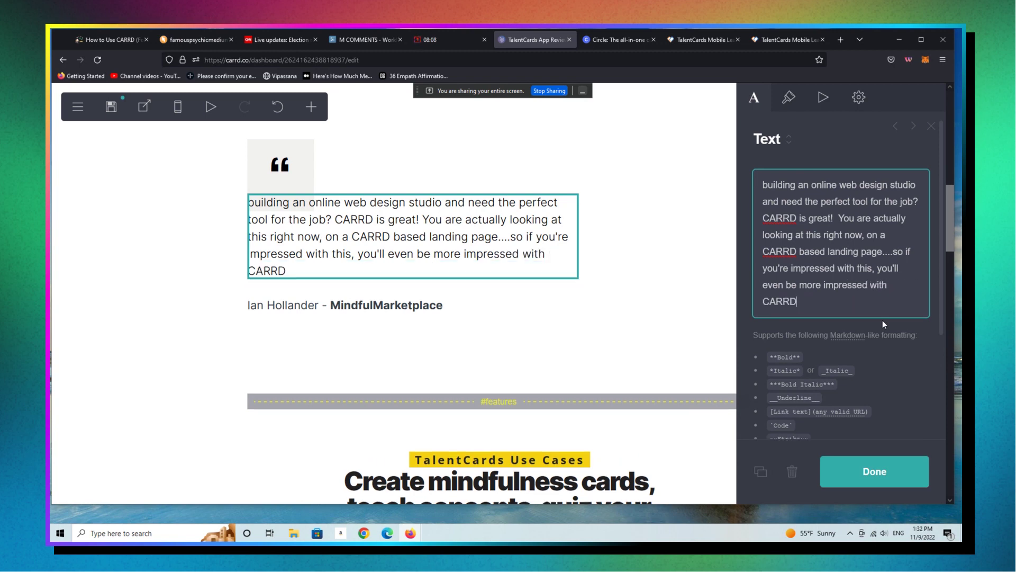
{"action": "left_click", "coordinate": [874, 472]}
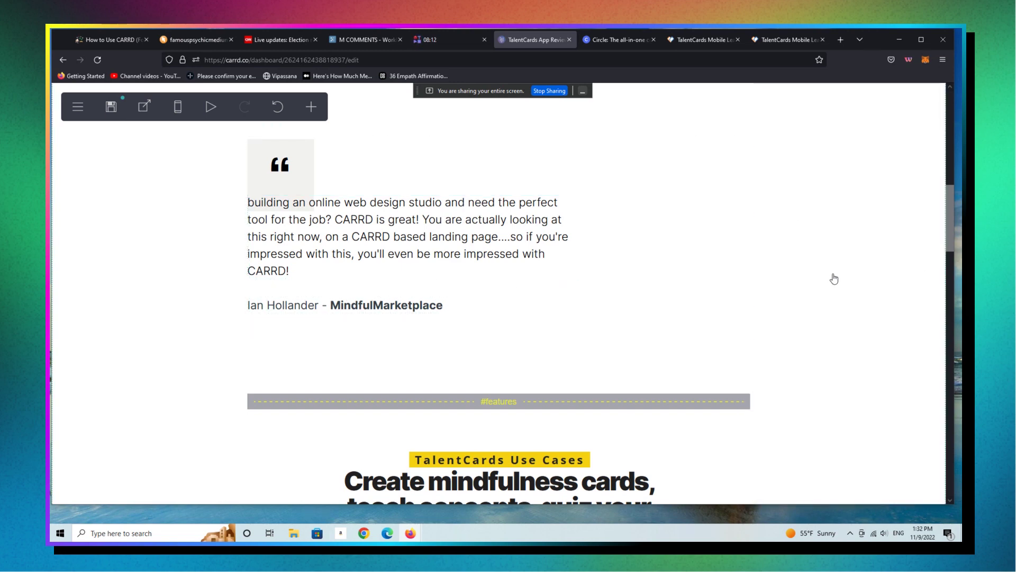
Step: Retitle the site 'CARRD landing page review' and start its description with 'Use CARRD'
{"action": "left_click", "coordinate": [112, 108]}
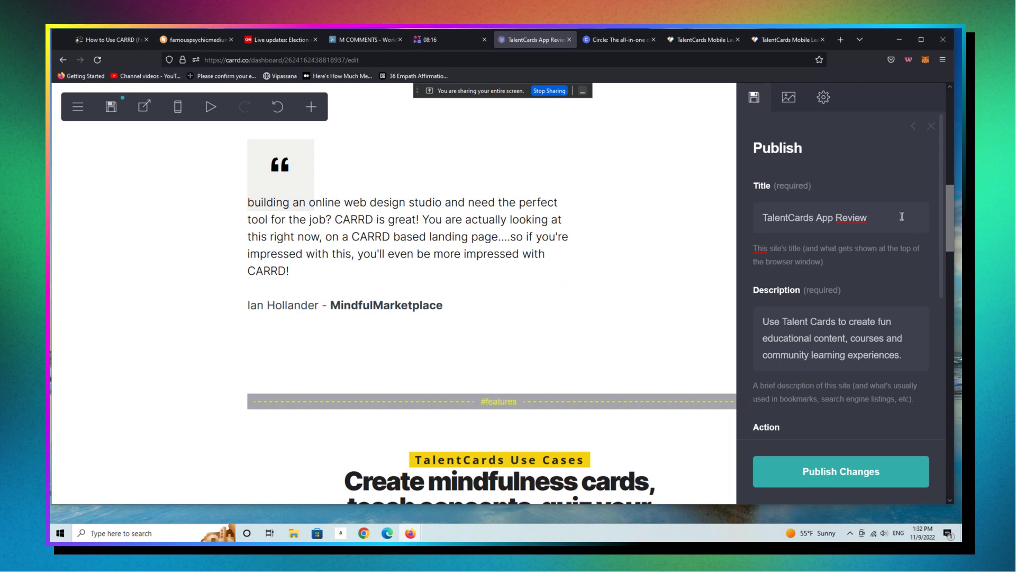
{"action": "left_click_drag", "start_coordinate": [902, 216], "coordinate": [759, 203]}
{"action": "key", "text": "BackSpace"}
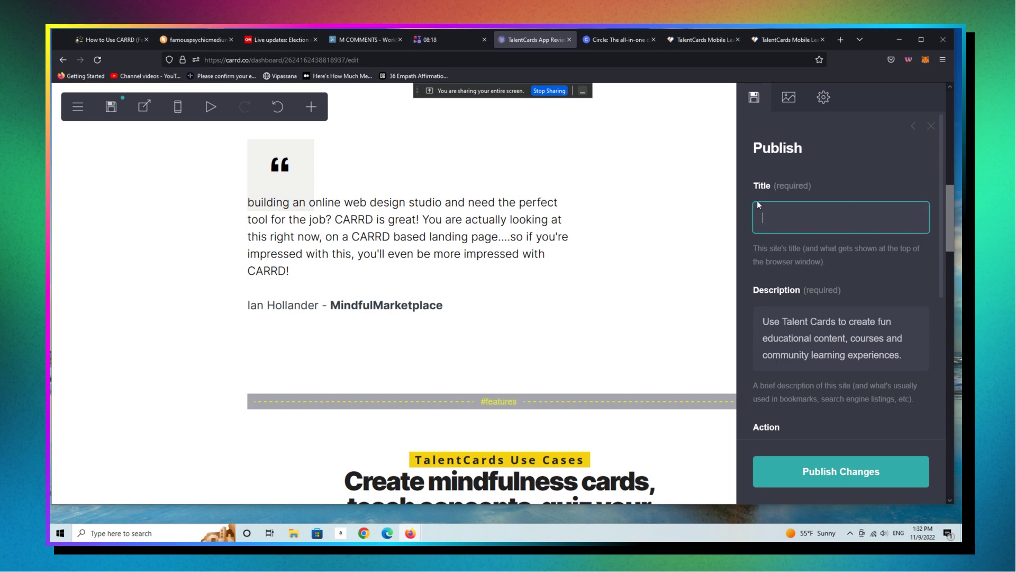
{"action": "type", "text": "CARRD landing page review"}
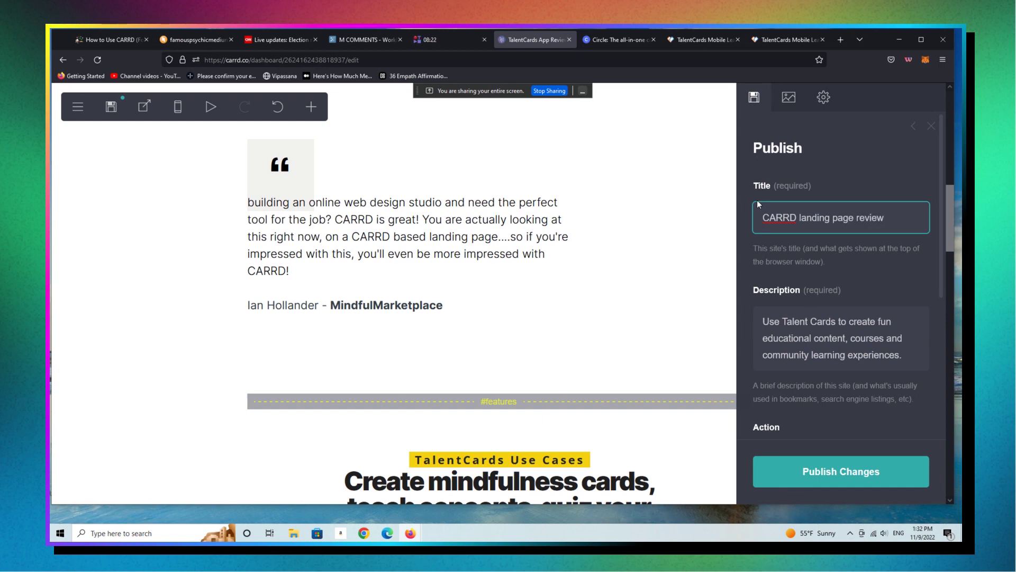
{"action": "left_click_drag", "start_coordinate": [763, 321], "coordinate": [835, 320]}
{"action": "key", "text": "BackSpace"}
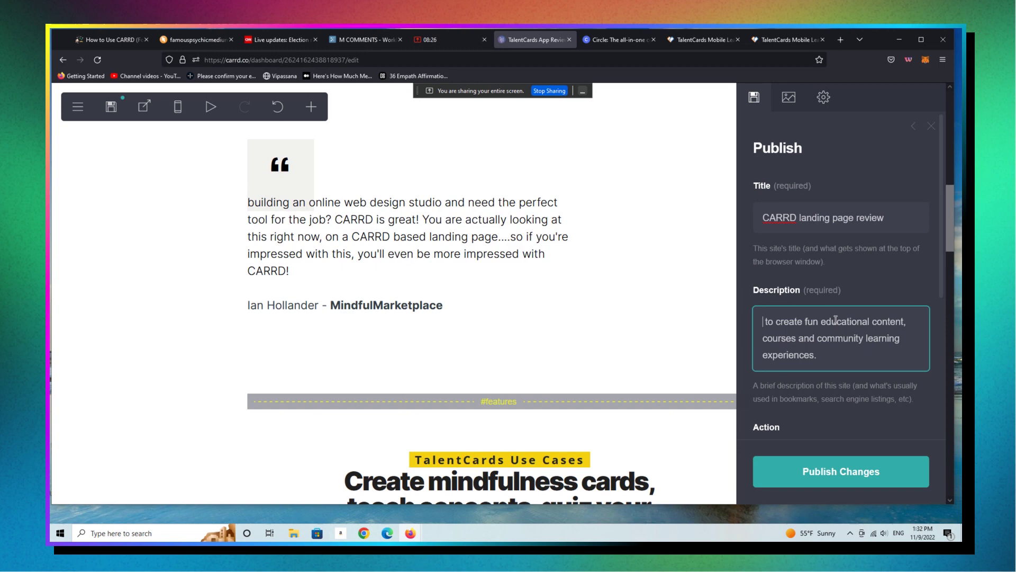
{"action": "type", "text": "Use CARRD"}
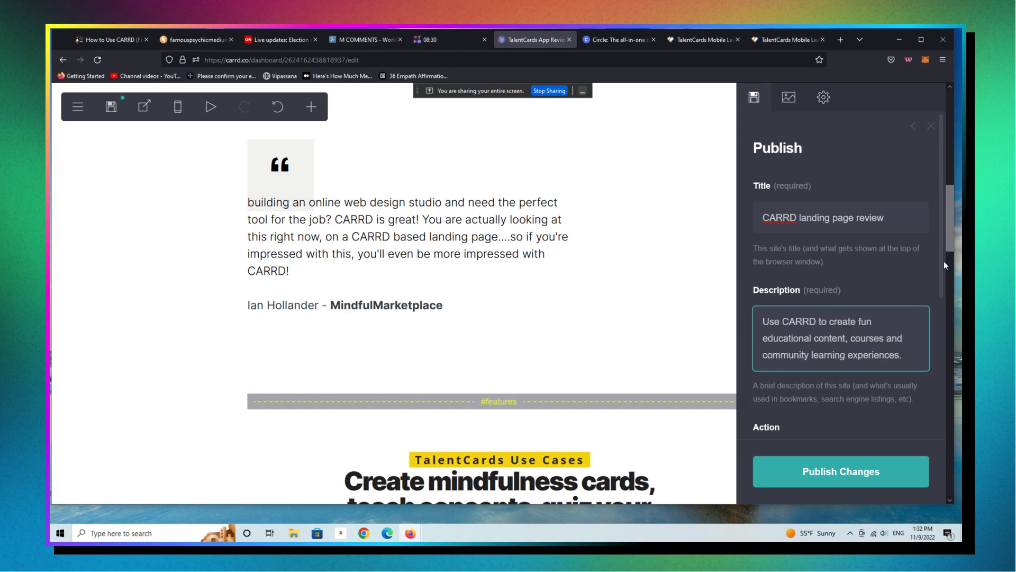
Step: Try carrdreview2022, carrdreview2023 and carrdreview2024 as the .carrd.co address
{"action": "left_click_drag", "start_coordinate": [941, 266], "coordinate": [935, 411]}
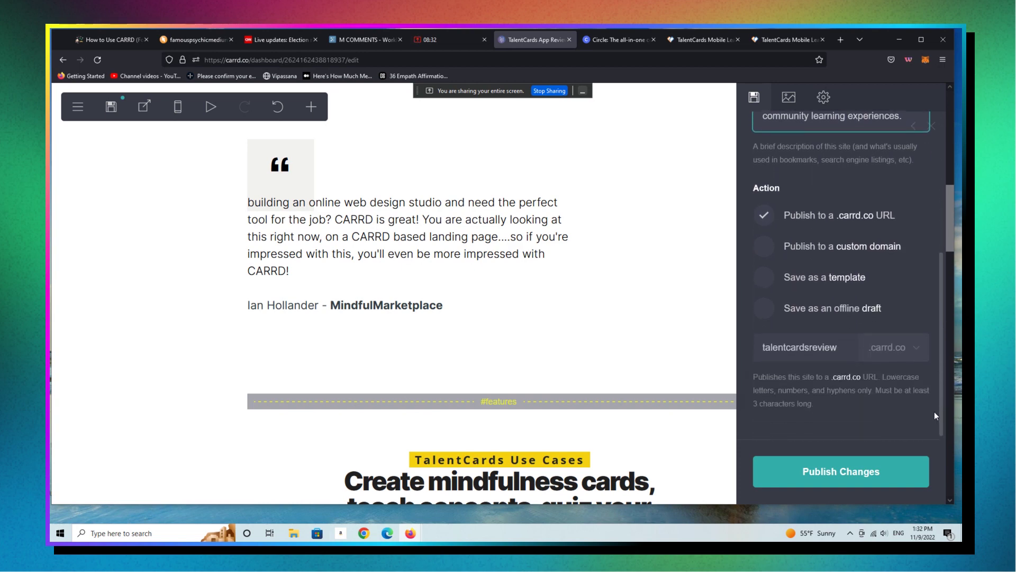
{"action": "double_click", "coordinate": [834, 348]}
{"action": "type", "text": "carrd"}
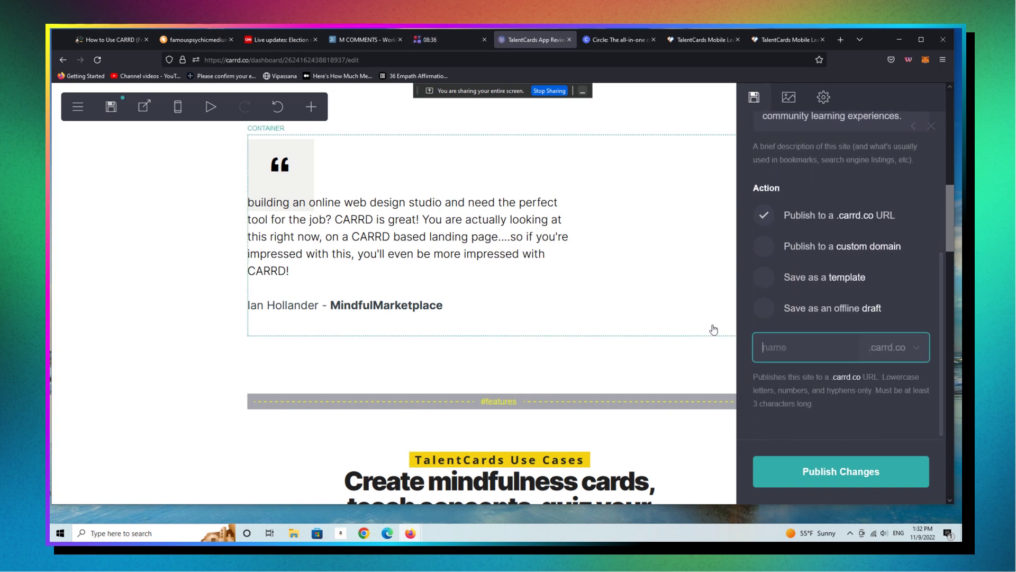
{"action": "type", "text": "review2022"}
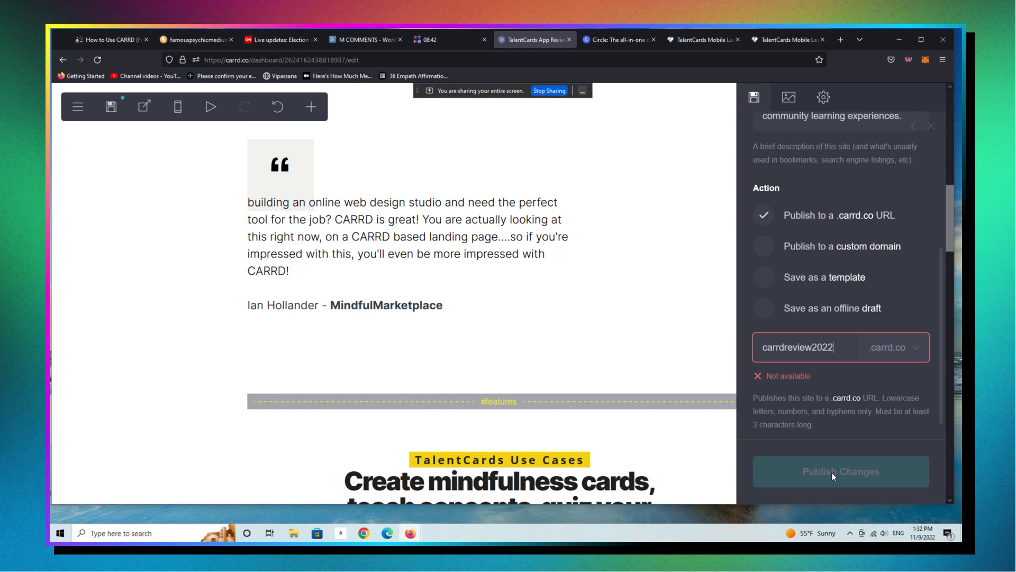
{"action": "key", "text": "BackSpace"}
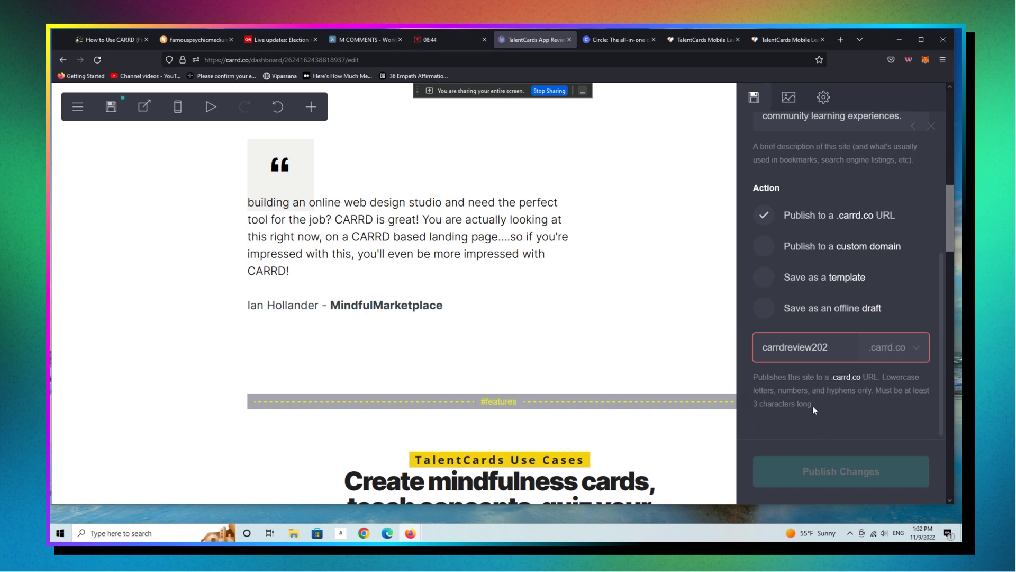
{"action": "type", "text": "3"}
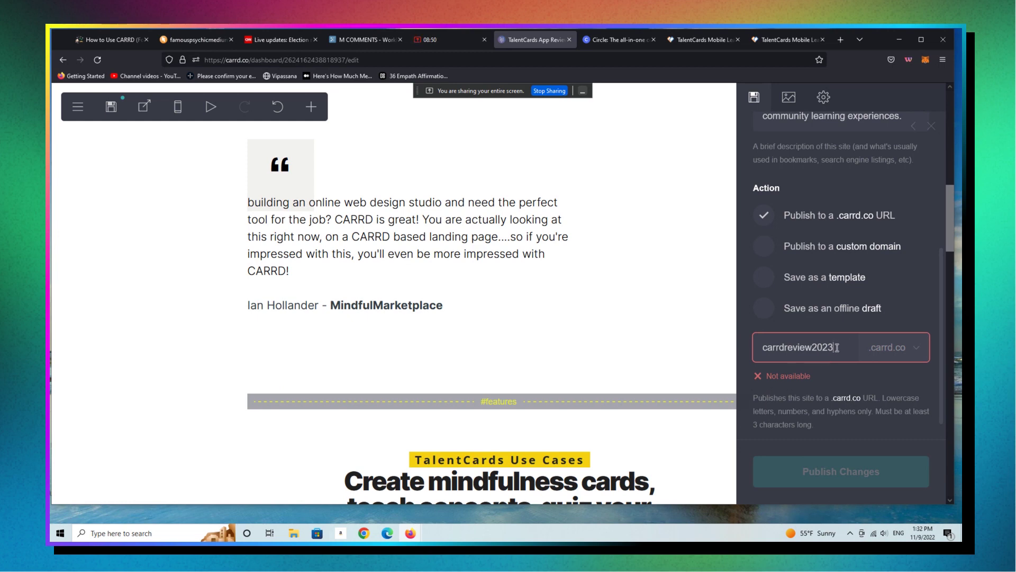
{"action": "key", "text": "BackSpace"}
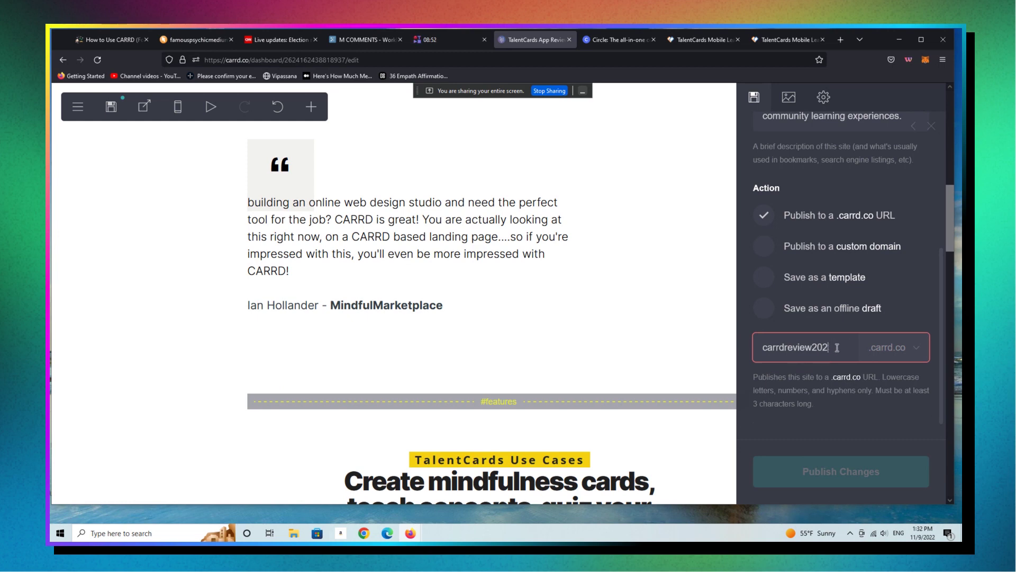
{"action": "type", "text": "4"}
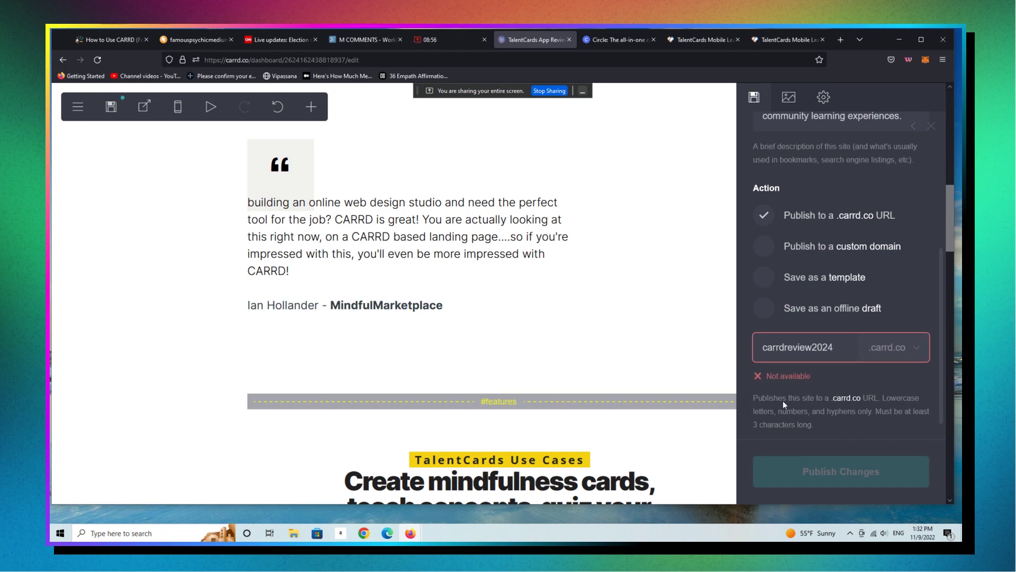
Step: Try reviewofcarrd2022, reviewofcarrd2023 and other number endings as the address
{"action": "key", "text": "BackSpace"}
{"action": "key", "text": "BackSpace"}
{"action": "key", "text": "BackSpace"}
{"action": "key", "text": "BackSpace"}
{"action": "key", "text": "BackSpace"}
{"action": "key", "text": "BackSpace"}
{"action": "key", "text": "BackSpace"}
{"action": "key", "text": "BackSpace"}
{"action": "key", "text": "BackSpace"}
{"action": "key", "text": "BackSpace"}
{"action": "key", "text": "BackSpace"}
{"action": "key", "text": "BackSpace"}
{"action": "key", "text": "BackSpace"}
{"action": "key", "text": "BackSpace"}
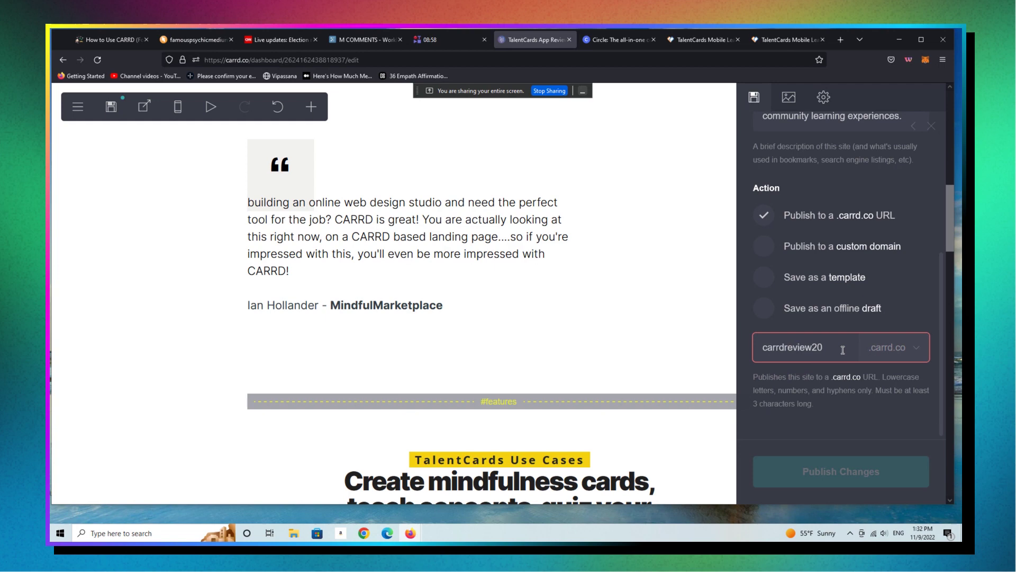
{"action": "key", "text": "BackSpace"}
{"action": "type", "text": "reviewofcarrd2022"}
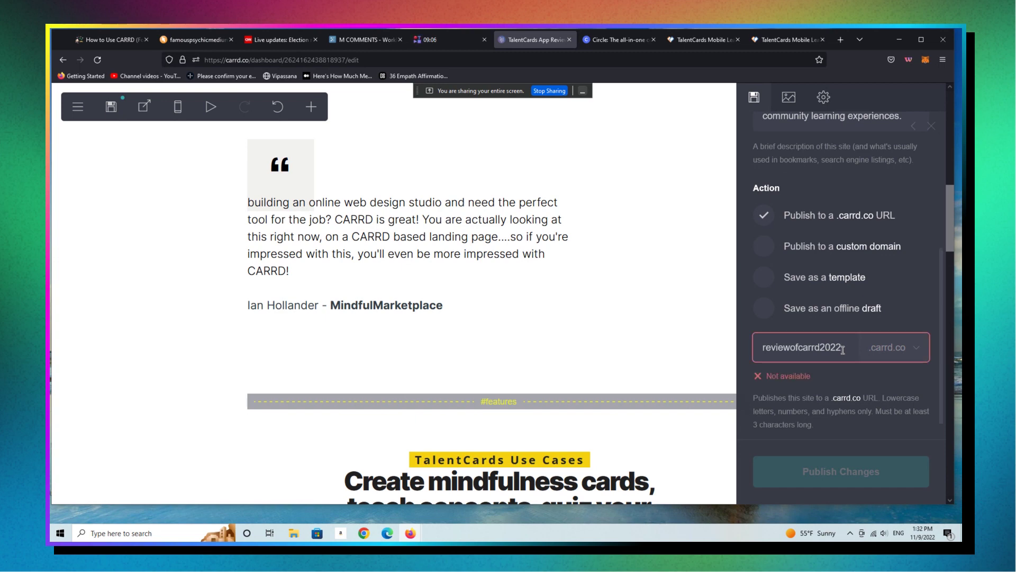
{"action": "key", "text": "BackSpace"}
{"action": "type", "text": "3"}
{"action": "key", "text": "BackSpace"}
{"action": "key", "text": "BackSpace"}
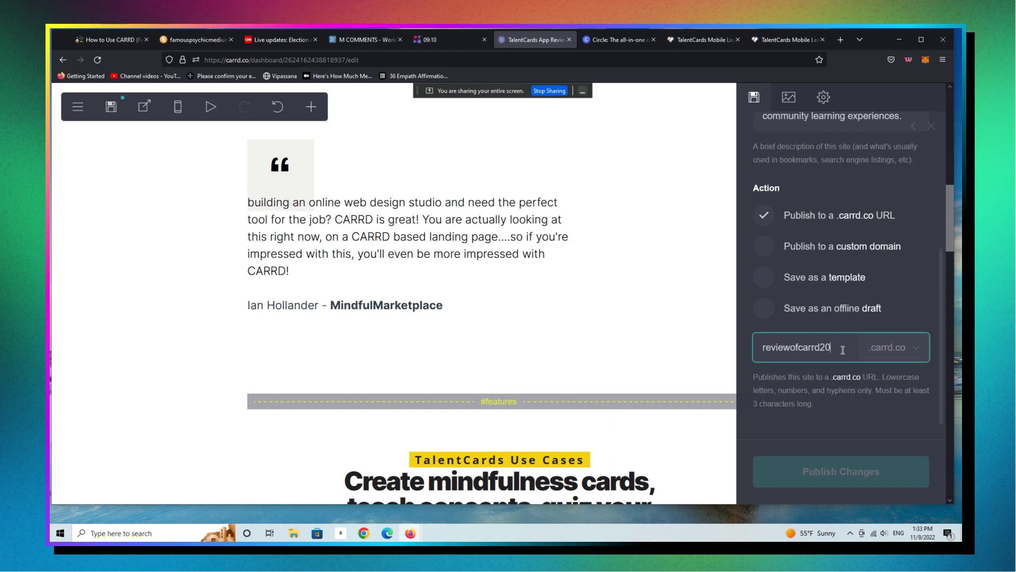
{"action": "type", "text": "99"}
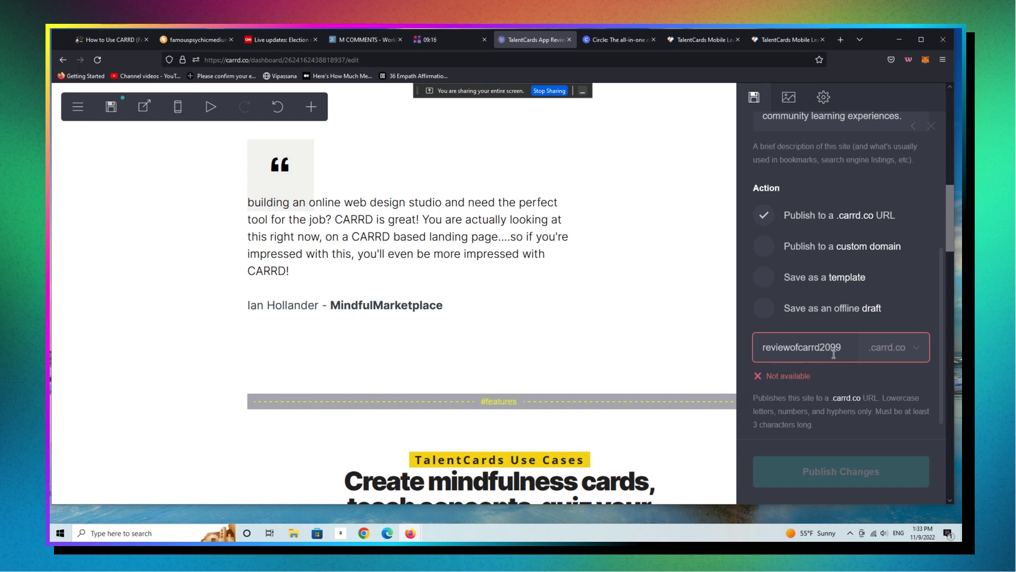
{"action": "key", "text": "BackSpace"}
{"action": "key", "text": "BackSpace"}
{"action": "key", "text": "BackSpace"}
{"action": "type", "text": "19"}
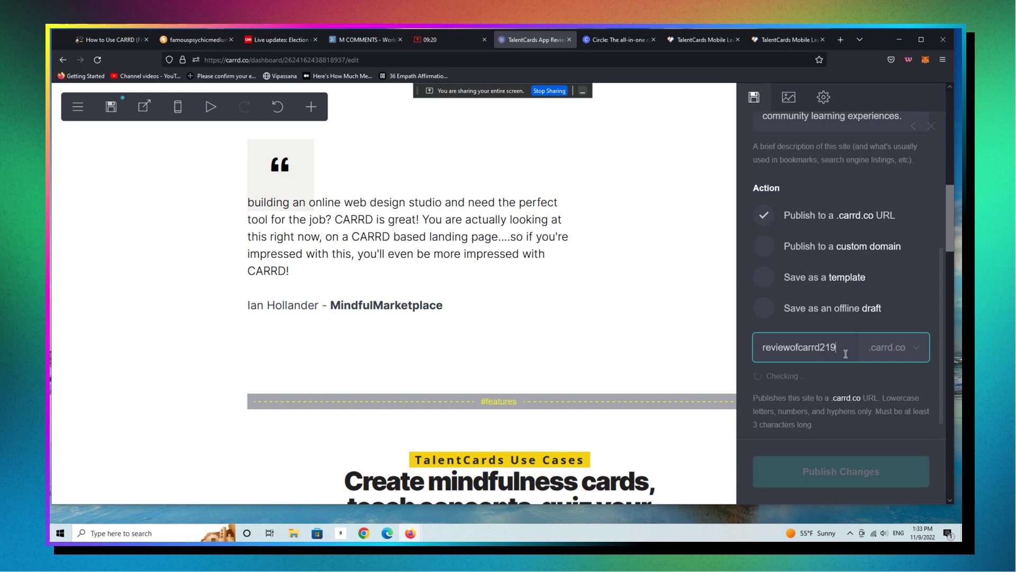
{"action": "key", "text": "BackSpace"}
{"action": "type", "text": "00"}
Step: Try whyilikecarrdian as the address, then clear the unavailable name
{"action": "key", "text": "BackSpace"}
{"action": "key", "text": "BackSpace"}
{"action": "key", "text": "BackSpace"}
{"action": "key", "text": "BackSpace"}
{"action": "key", "text": "BackSpace"}
{"action": "key", "text": "BackSpace"}
{"action": "key", "text": "BackSpace"}
{"action": "key", "text": "BackSpace"}
{"action": "key", "text": "BackSpace"}
{"action": "key", "text": "BackSpace"}
{"action": "key", "text": "BackSpace"}
{"action": "key", "text": "BackSpace"}
{"action": "key", "text": "BackSpace"}
{"action": "key", "text": "BackSpace"}
{"action": "key", "text": "BackSpace"}
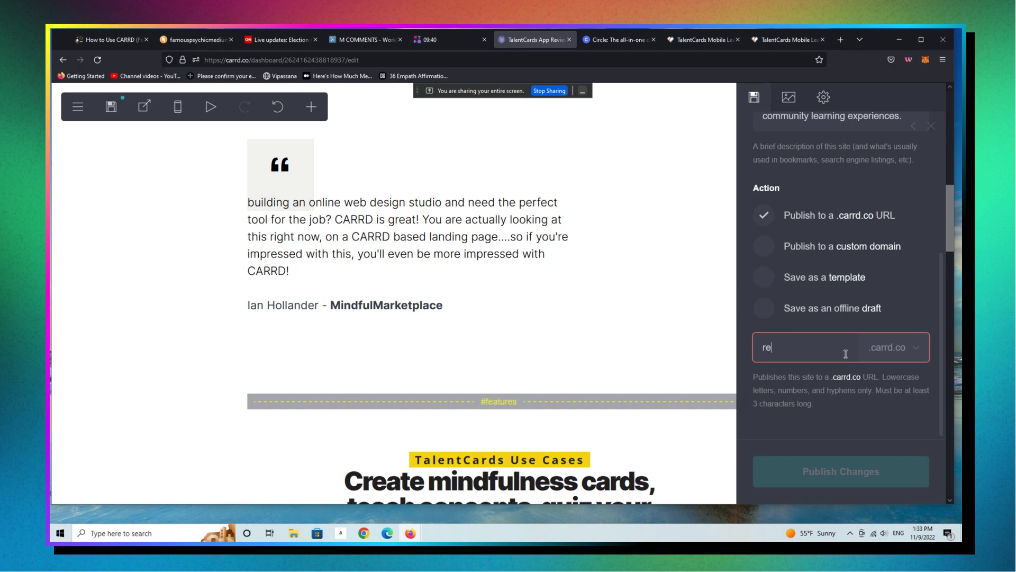
{"action": "key", "text": "BackSpace"}
{"action": "key", "text": "BackSpace"}
{"action": "type", "text": "whyilikecarrd"}
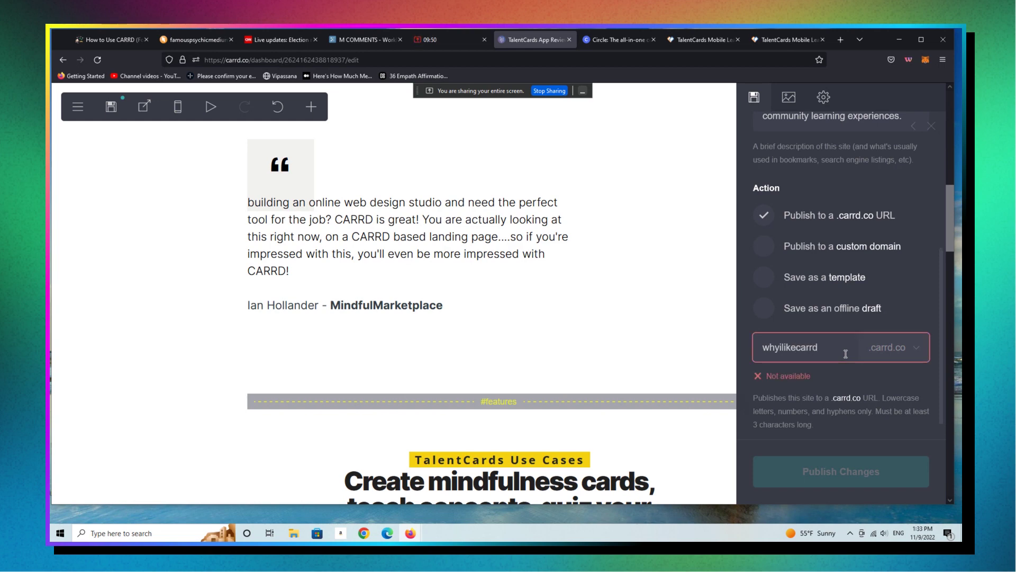
{"action": "type", "text": "ian"}
{"action": "key", "text": "BackSpace"}
{"action": "key", "text": "BackSpace"}
{"action": "key", "text": "BackSpace"}
{"action": "key", "text": "BackSpace"}
{"action": "key", "text": "BackSpace"}
{"action": "key", "text": "BackSpace"}
{"action": "key", "text": "BackSpace"}
{"action": "key", "text": "BackSpace"}
{"action": "key", "text": "BackSpace"}
{"action": "key", "text": "BackSpace"}
{"action": "key", "text": "BackSpace"}
{"action": "key", "text": "BackSpace"}
{"action": "key", "text": "BackSpace"}
{"action": "key", "text": "BackSpace"}
{"action": "key", "text": "BackSpace"}
{"action": "key", "text": "BackSpace"}
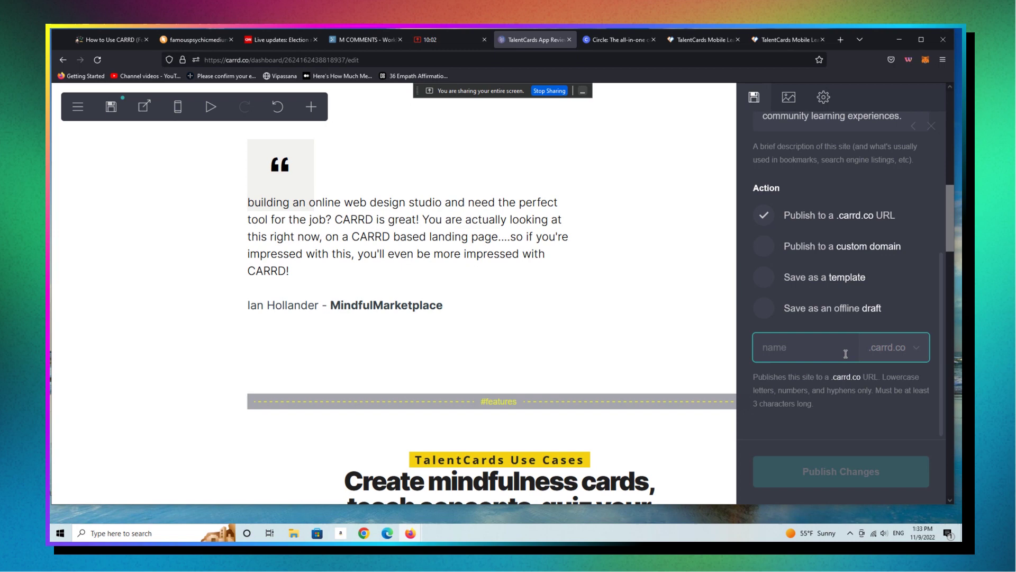
Step: Publish the site to the address ianweb.carrd.co
{"action": "type", "text": "ian"}
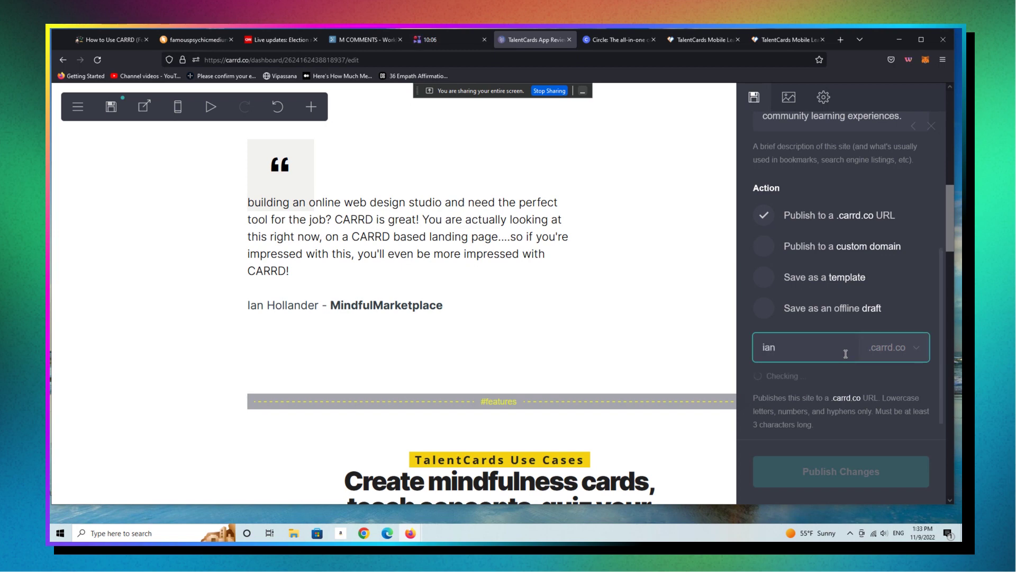
{"action": "type", "text": "web"}
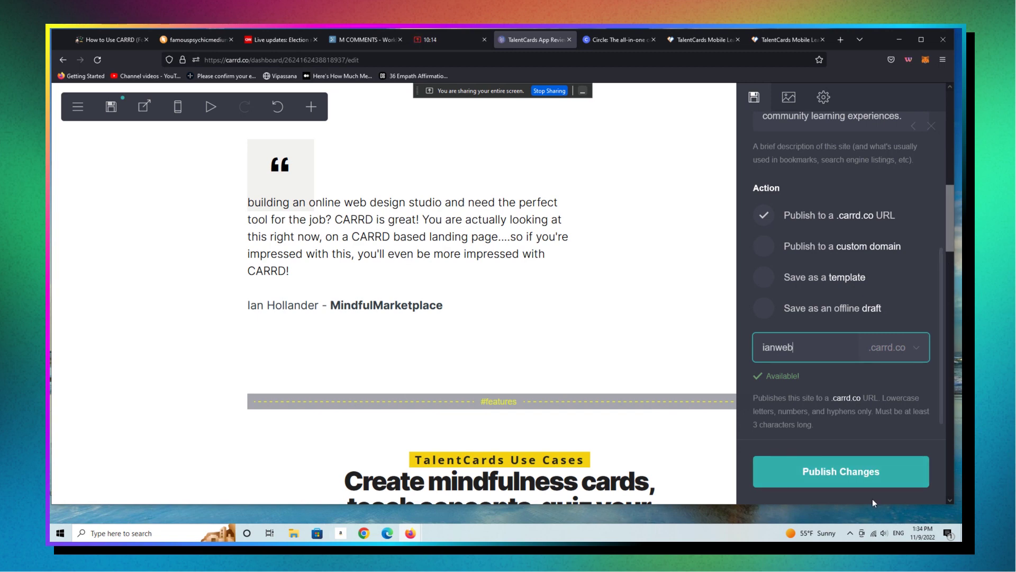
{"action": "left_click", "coordinate": [868, 482]}
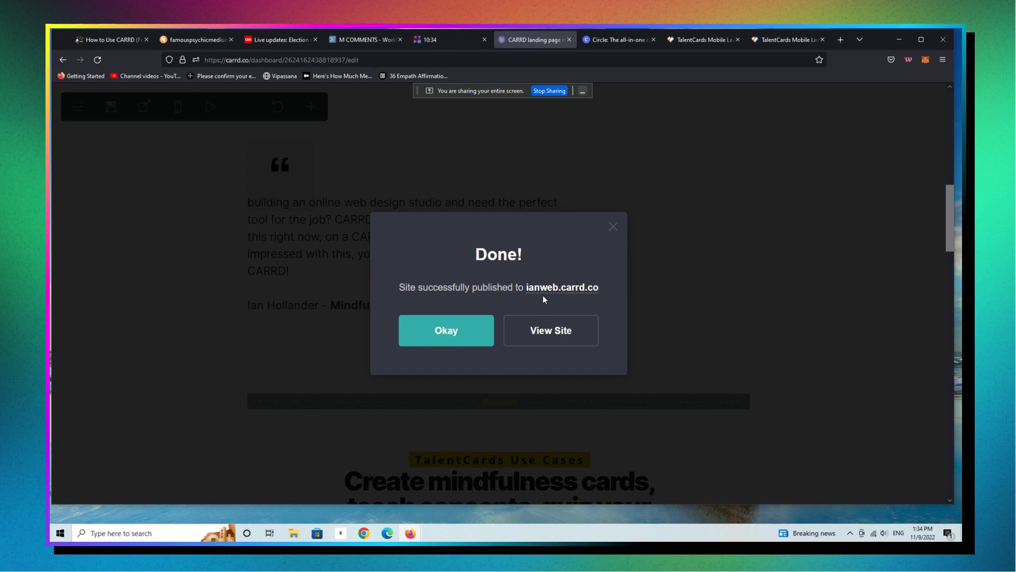
Step: Open the live ianweb.carrd.co page and scroll down to the yellow footer and back to the top
{"action": "left_click", "coordinate": [546, 336]}
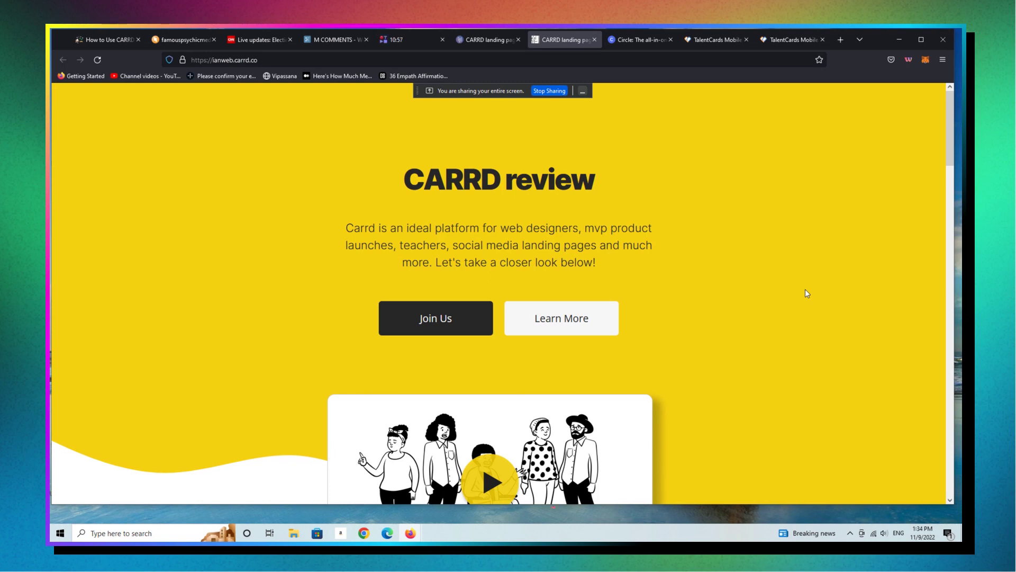
{"action": "scroll", "coordinate": [806, 290], "scroll_direction": "down", "scroll_amount": 4}
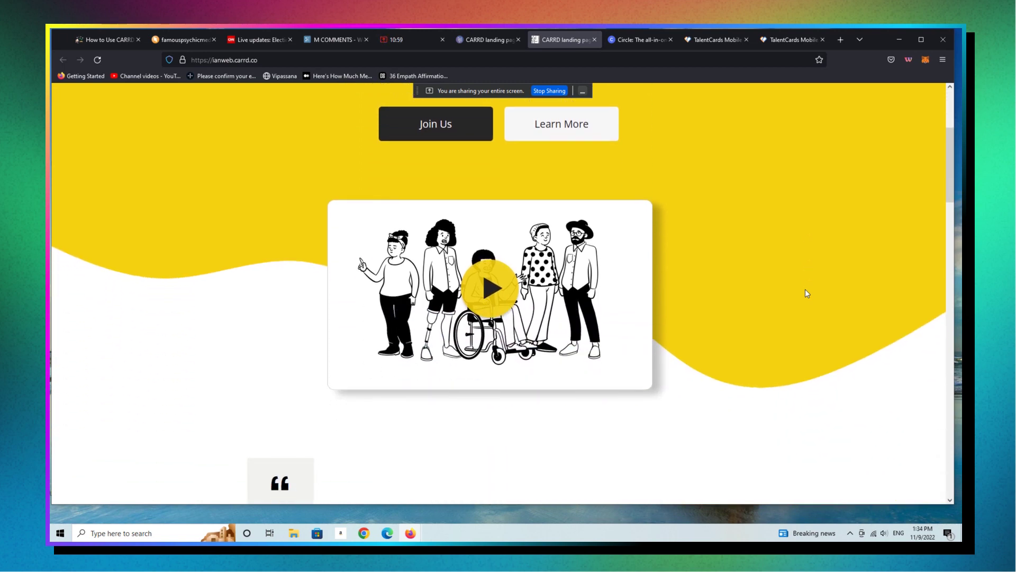
{"action": "scroll", "coordinate": [805, 289], "scroll_direction": "down", "scroll_amount": 6}
{"action": "scroll", "coordinate": [805, 289], "scroll_direction": "up", "scroll_amount": 7}
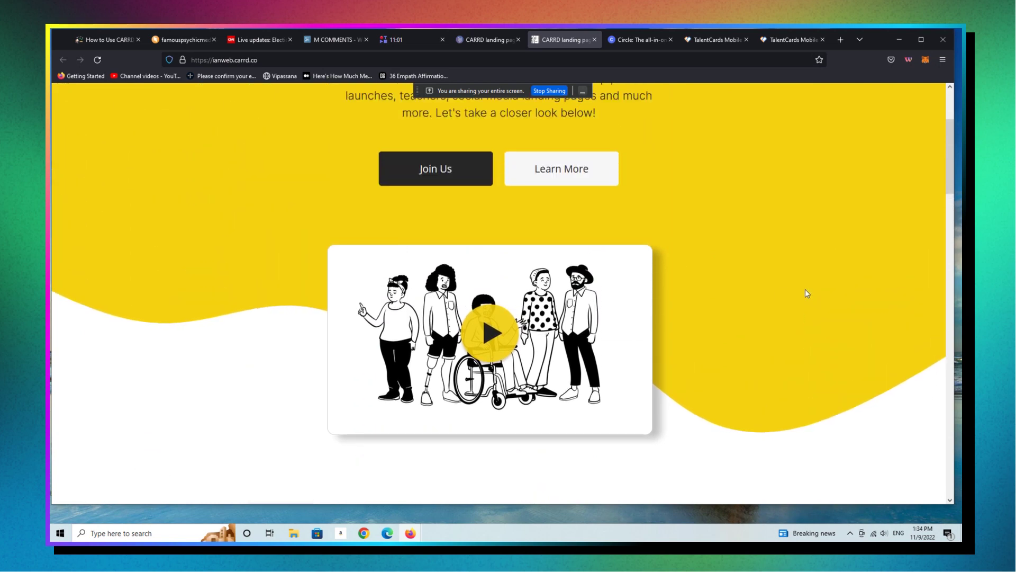
{"action": "scroll", "coordinate": [805, 289], "scroll_direction": "up", "scroll_amount": 2}
{"action": "scroll", "coordinate": [805, 289], "scroll_direction": "down", "scroll_amount": 15}
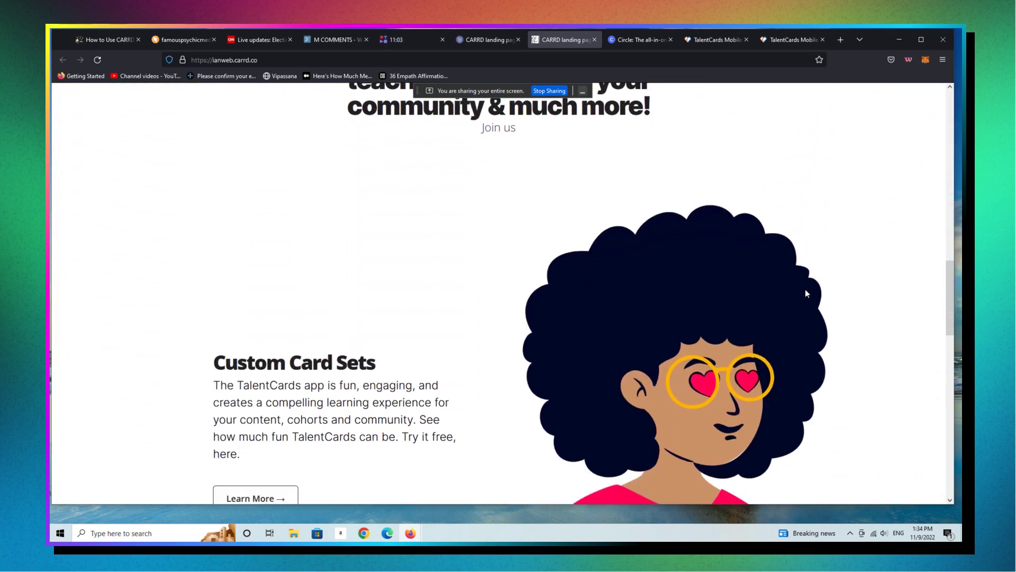
{"action": "scroll", "coordinate": [805, 289], "scroll_direction": "down", "scroll_amount": 12}
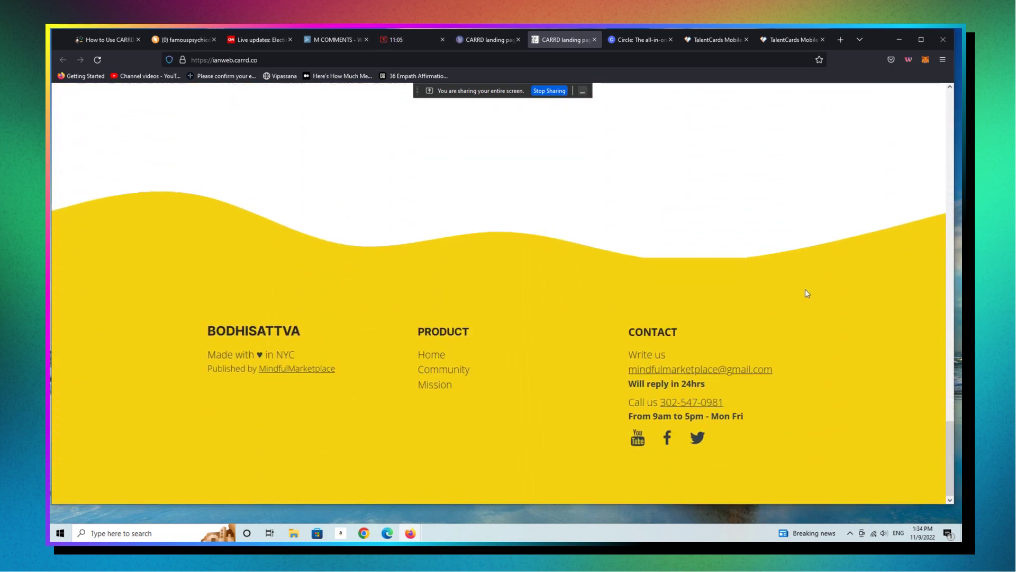
{"action": "scroll", "coordinate": [805, 290], "scroll_direction": "up", "scroll_amount": 12}
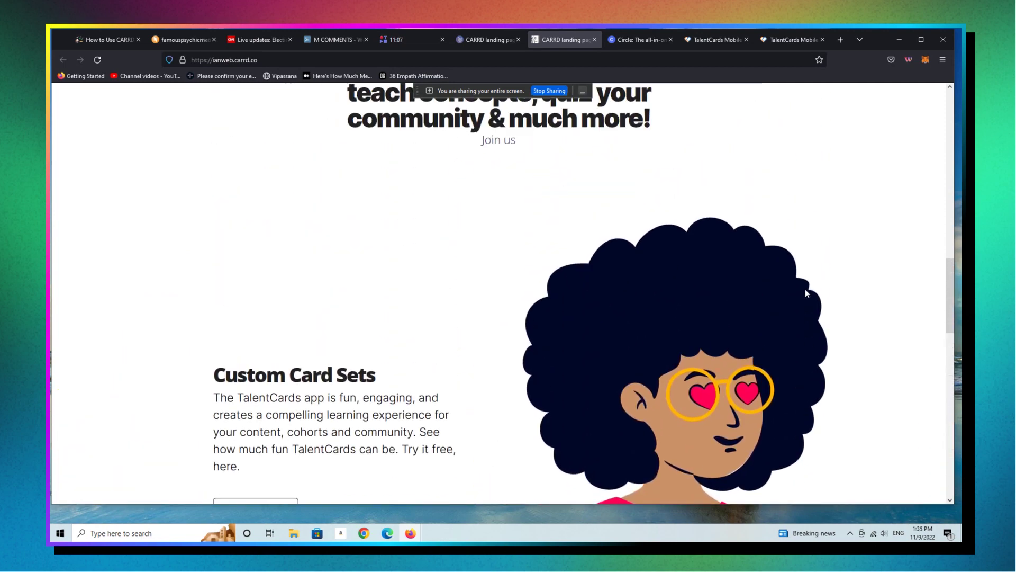
{"action": "scroll", "coordinate": [806, 291], "scroll_direction": "up", "scroll_amount": 10}
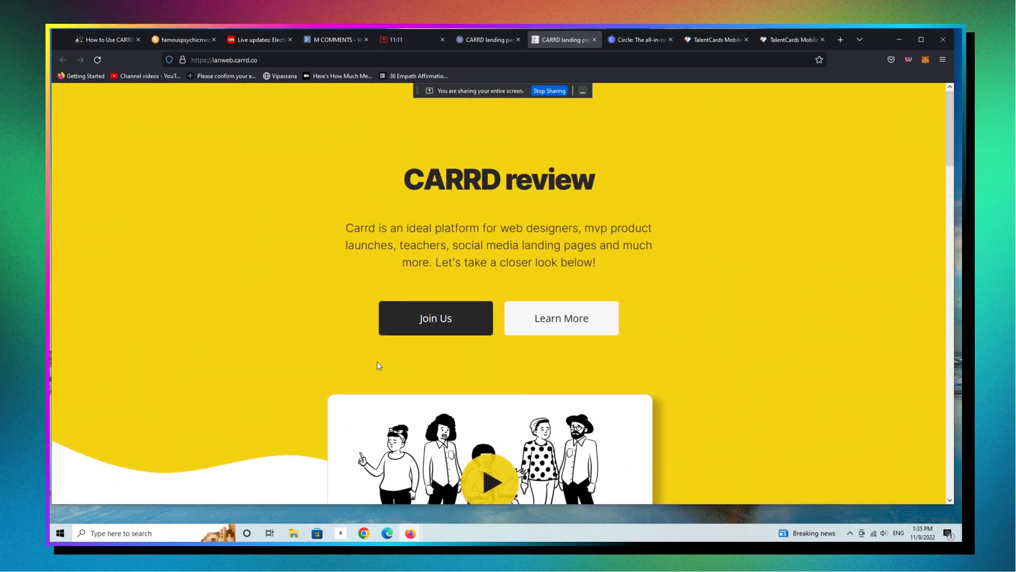
Step: Follow Join Us to the How to Use CARRD course and preview its lesson path as a learner
{"action": "left_click", "coordinate": [408, 322]}
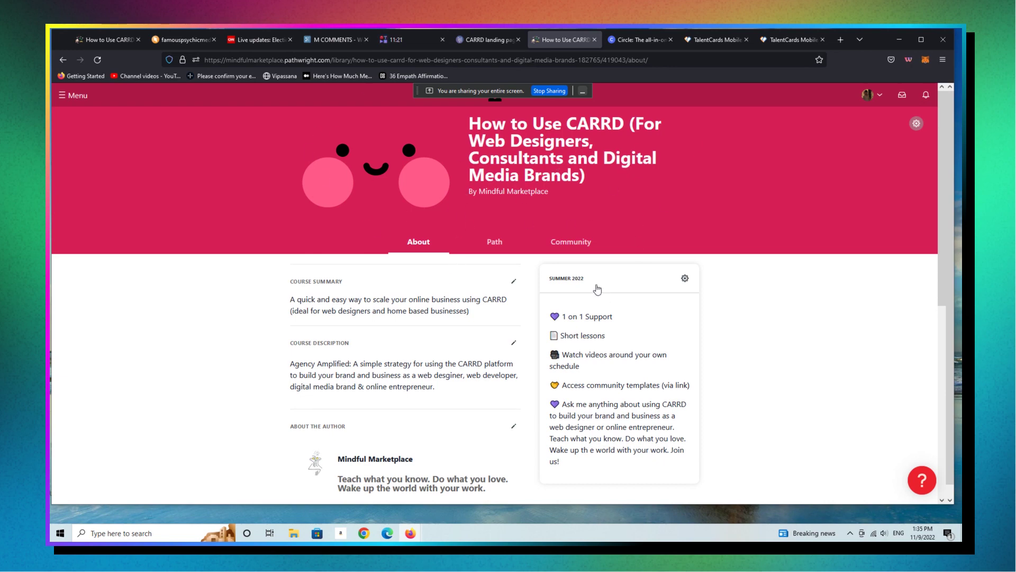
{"action": "left_click", "coordinate": [483, 244]}
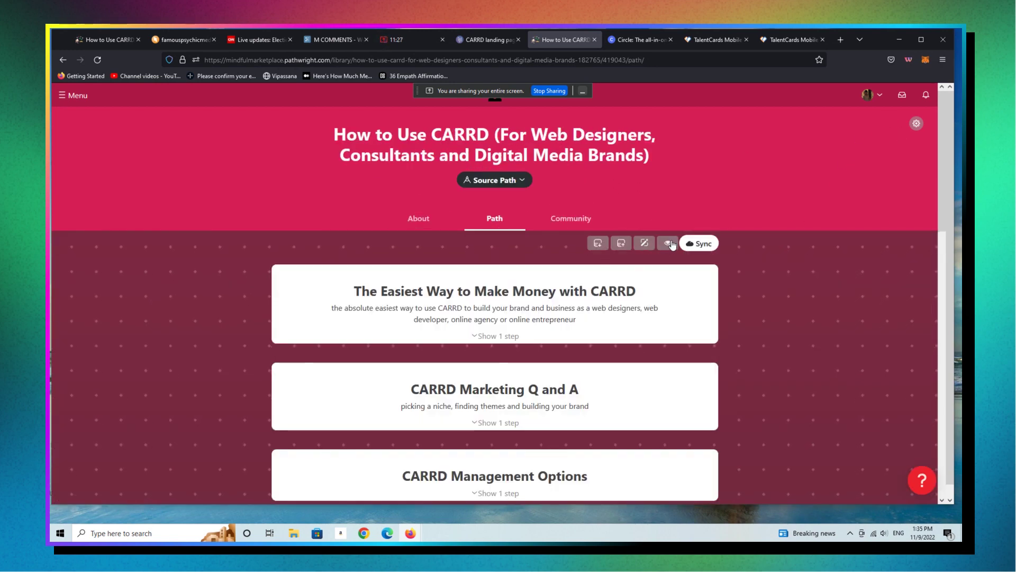
{"action": "left_click", "coordinate": [669, 243]}
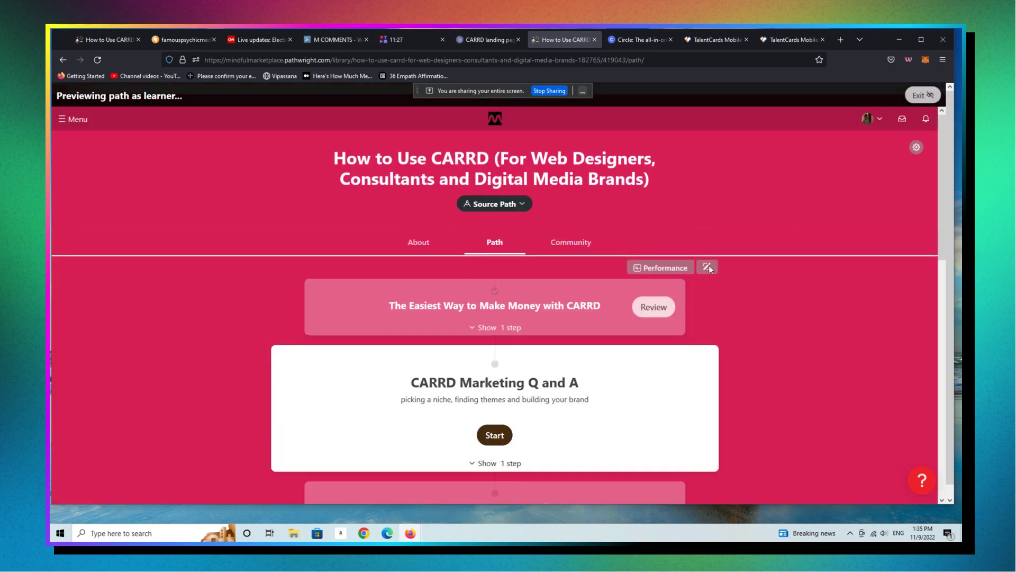
{"action": "left_click_drag", "start_coordinate": [942, 164], "coordinate": [917, 356]}
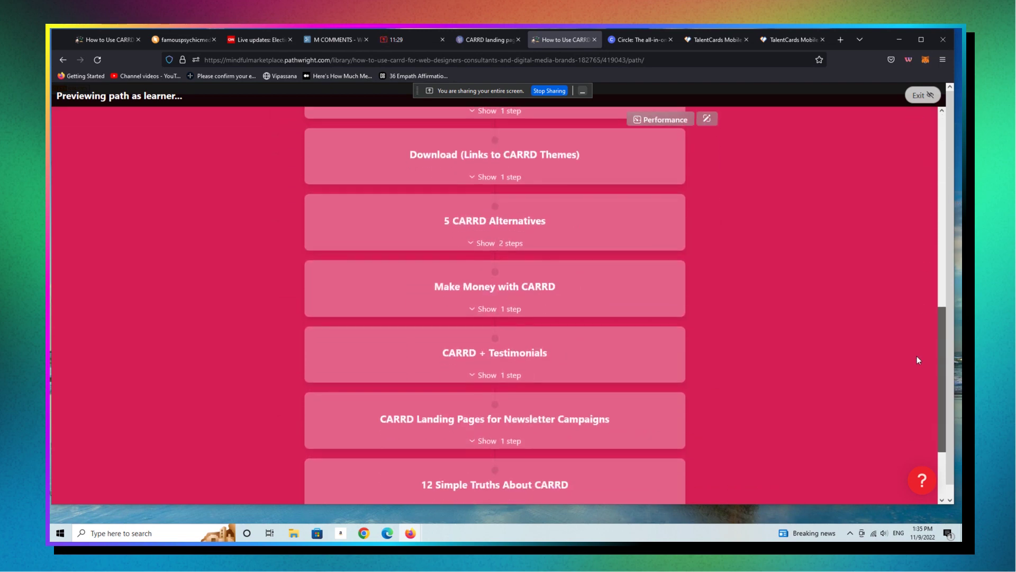
{"action": "scroll", "coordinate": [914, 178], "scroll_direction": "up", "scroll_amount": 2}
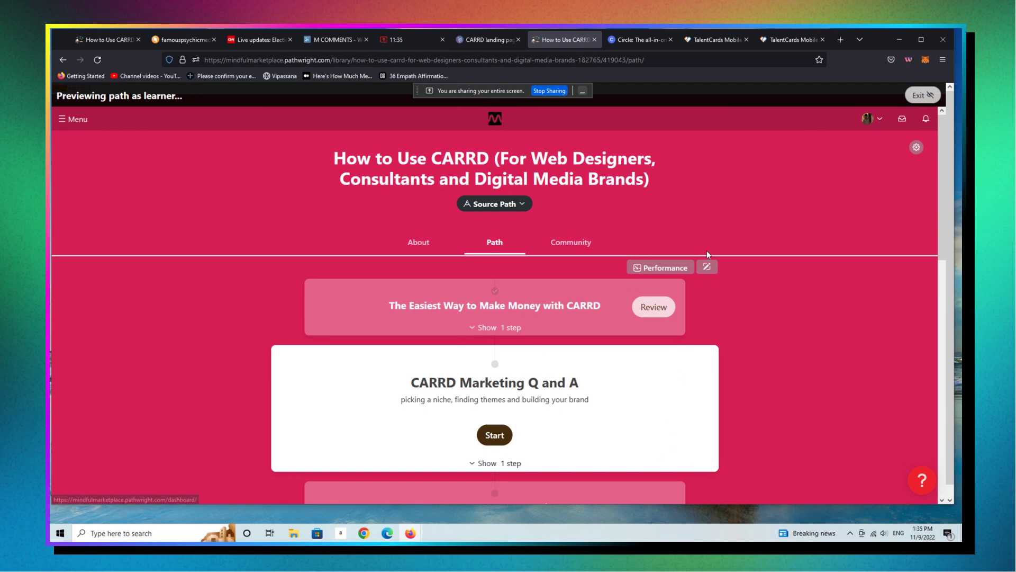
Step: Dismiss the Done! dialog, go to the Dashboard, and scroll My Sites to the Circle site
{"action": "left_click", "coordinate": [497, 45]}
{"action": "left_click", "coordinate": [613, 228]}
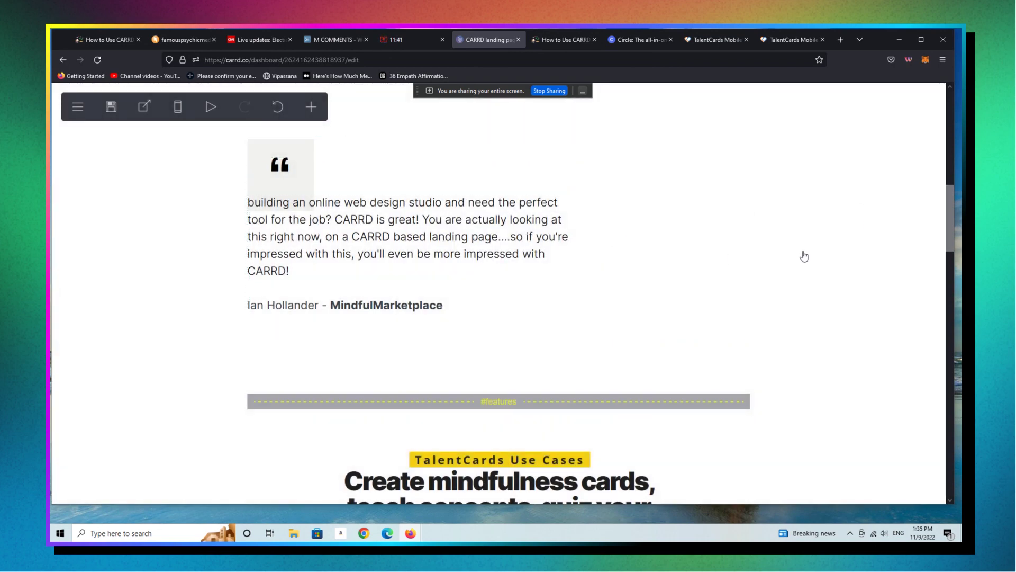
{"action": "left_click", "coordinate": [82, 110]}
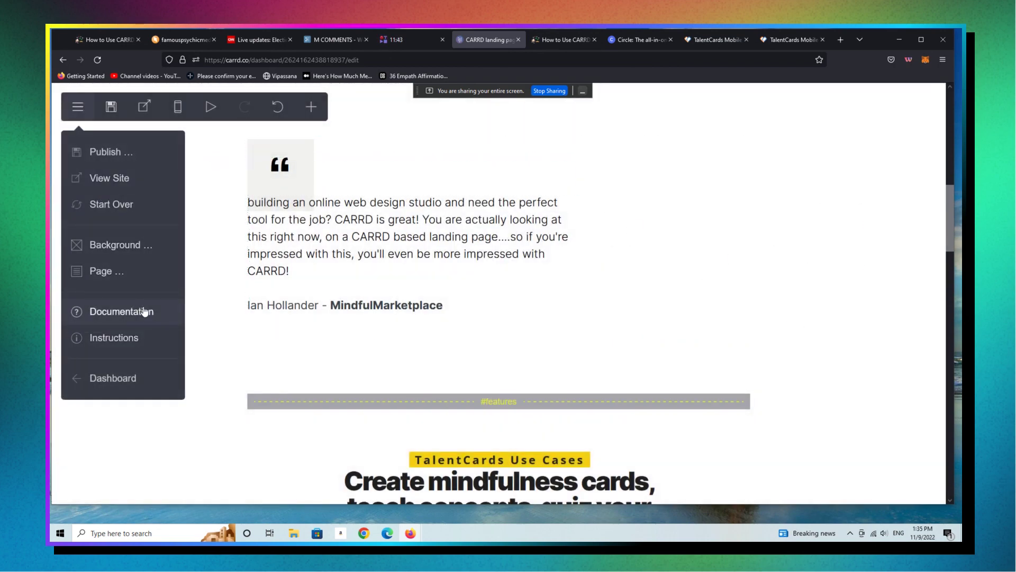
{"action": "left_click", "coordinate": [139, 379]}
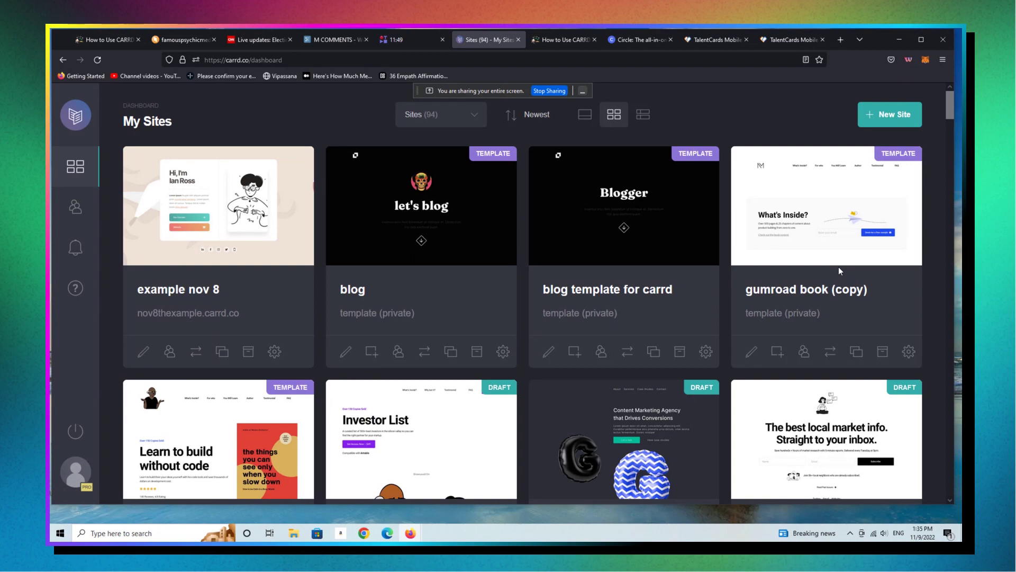
{"action": "scroll", "coordinate": [839, 271], "scroll_direction": "down", "scroll_amount": 10}
{"action": "scroll", "coordinate": [839, 271], "scroll_direction": "down", "scroll_amount": 15}
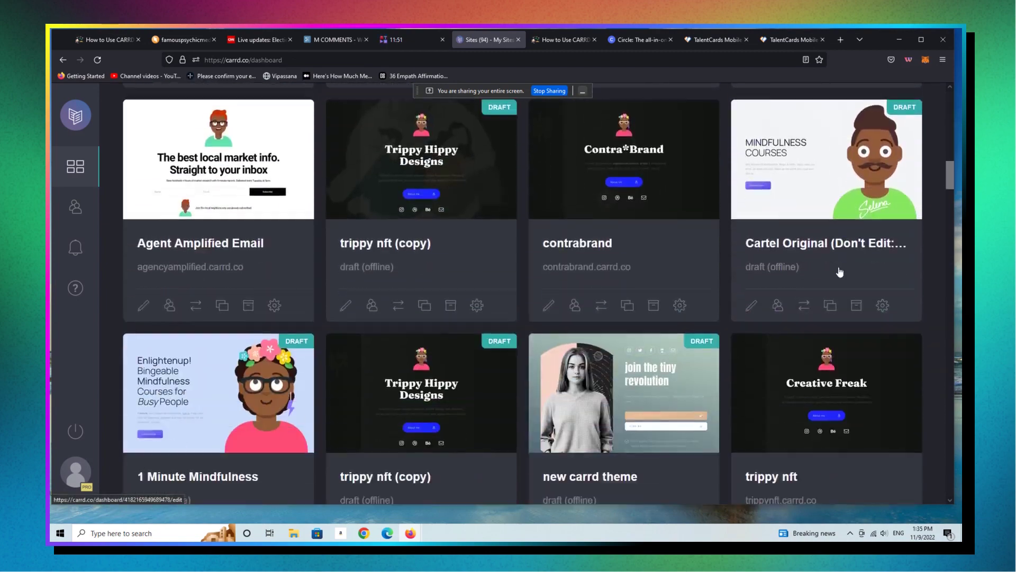
{"action": "scroll", "coordinate": [840, 271], "scroll_direction": "down", "scroll_amount": 8}
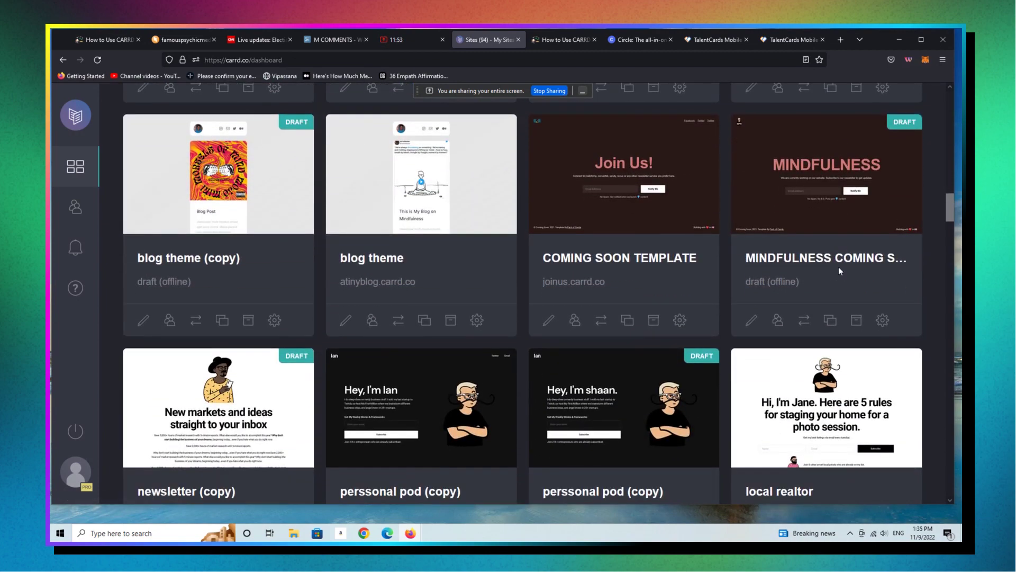
{"action": "scroll", "coordinate": [839, 271], "scroll_direction": "down", "scroll_amount": 16}
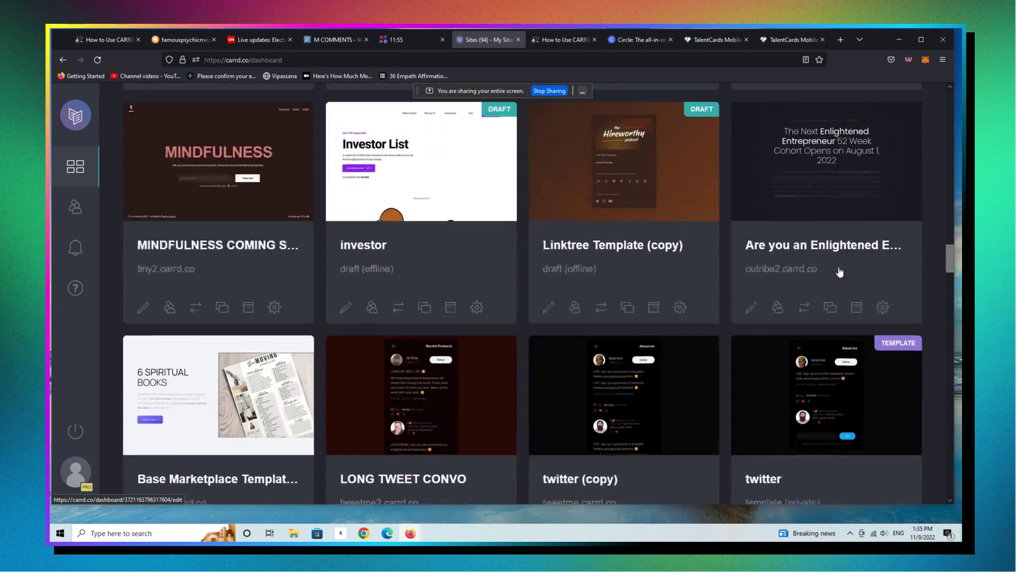
{"action": "scroll", "coordinate": [839, 271], "scroll_direction": "down", "scroll_amount": 7}
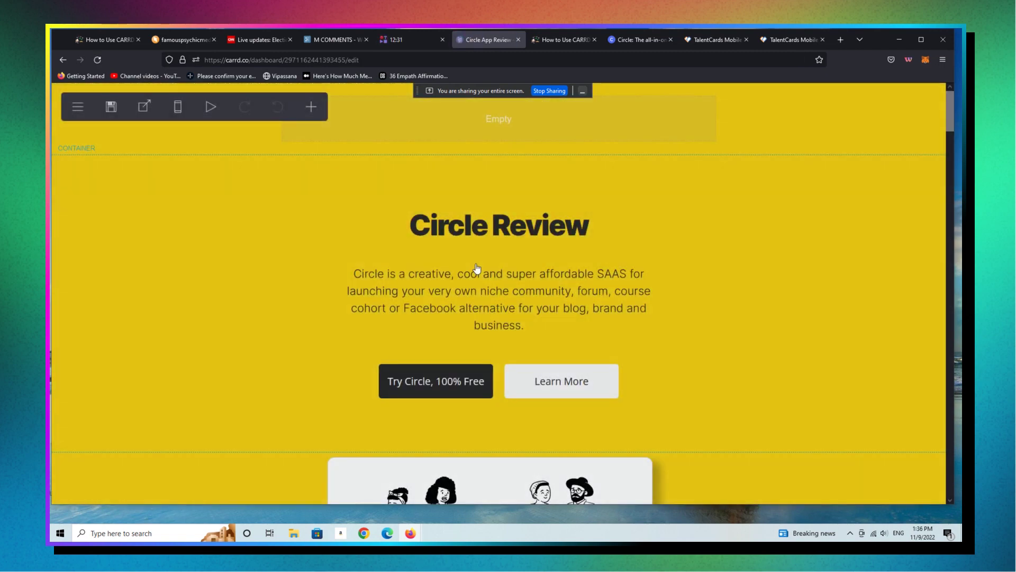
Step: Choose 'Publish to a custom domain' as the Circle site's publish action to show A records 23.21.157.88 and 23.21.234.173
{"action": "left_click", "coordinate": [77, 106]}
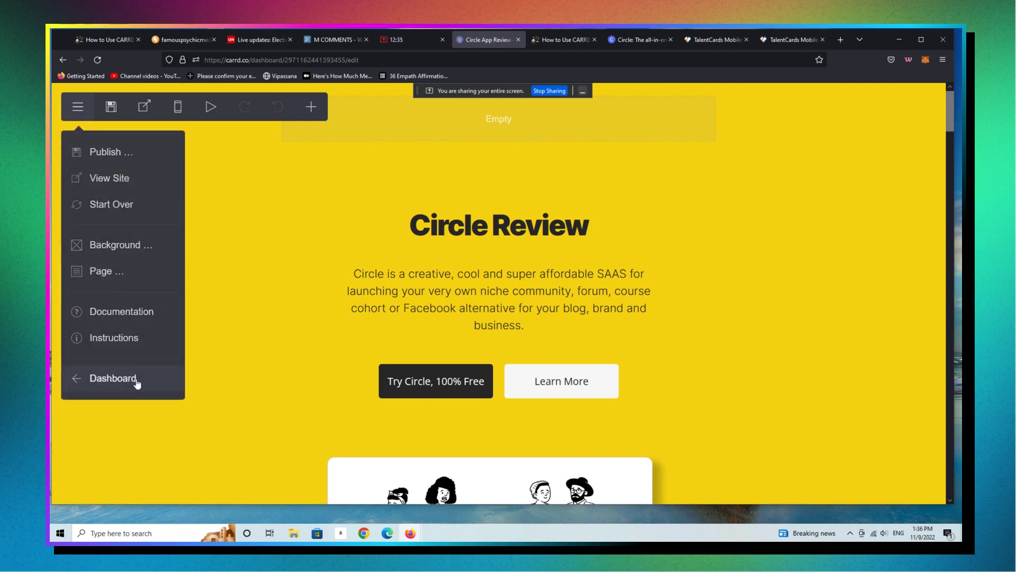
{"action": "left_click", "coordinate": [117, 109]}
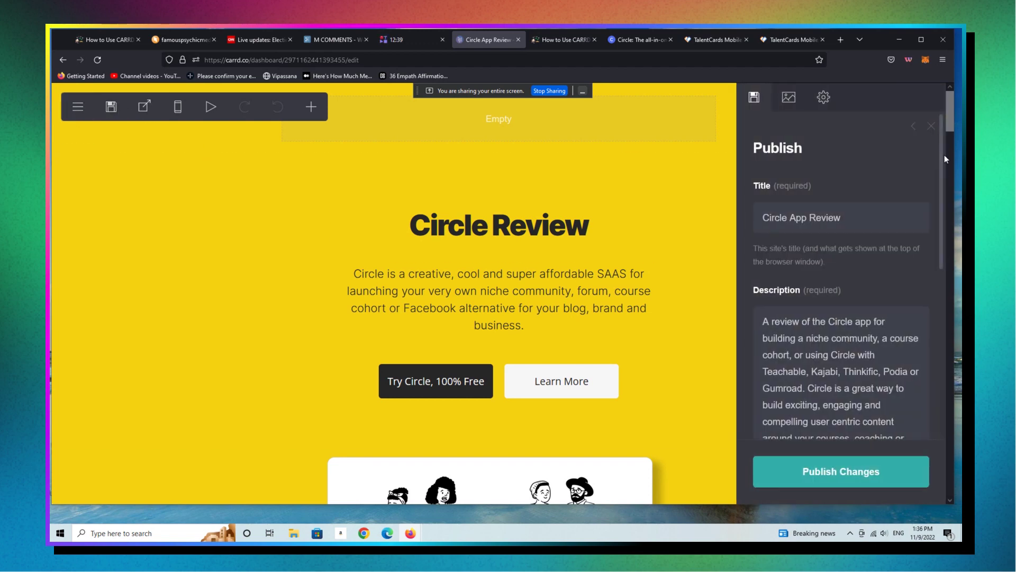
{"action": "left_click_drag", "start_coordinate": [941, 160], "coordinate": [949, 376]}
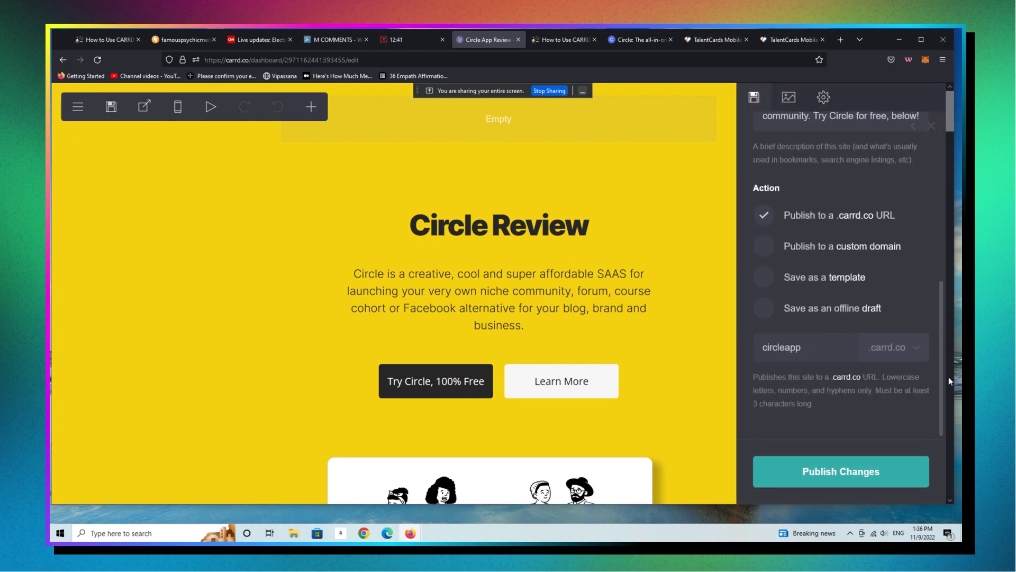
{"action": "left_click", "coordinate": [759, 246]}
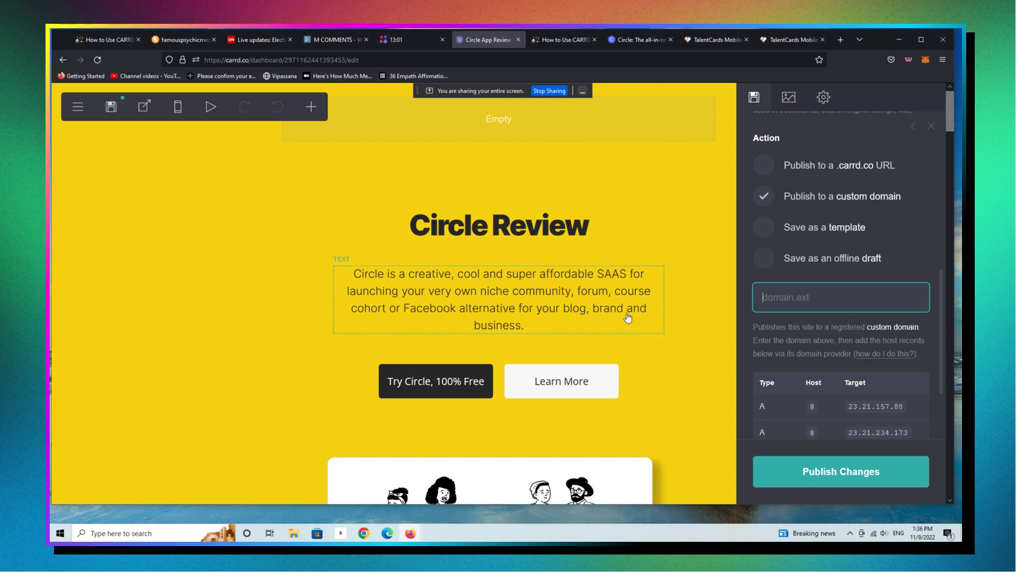
{"action": "scroll", "coordinate": [942, 282], "scroll_direction": "down", "scroll_amount": 2}
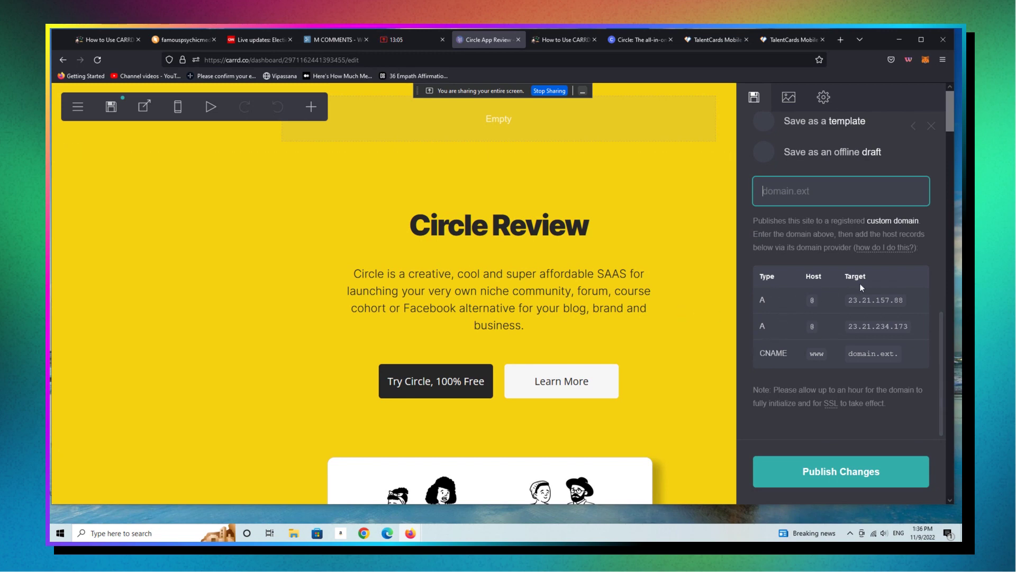
{"action": "scroll", "coordinate": [943, 401], "scroll_direction": "up", "scroll_amount": 1}
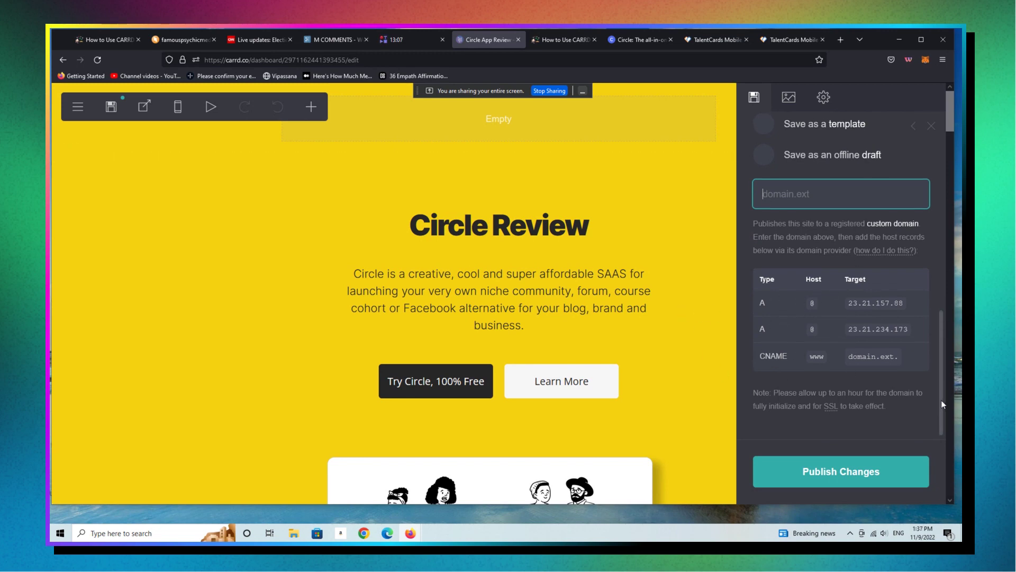
{"action": "left_click_drag", "start_coordinate": [941, 399], "coordinate": [929, 345]}
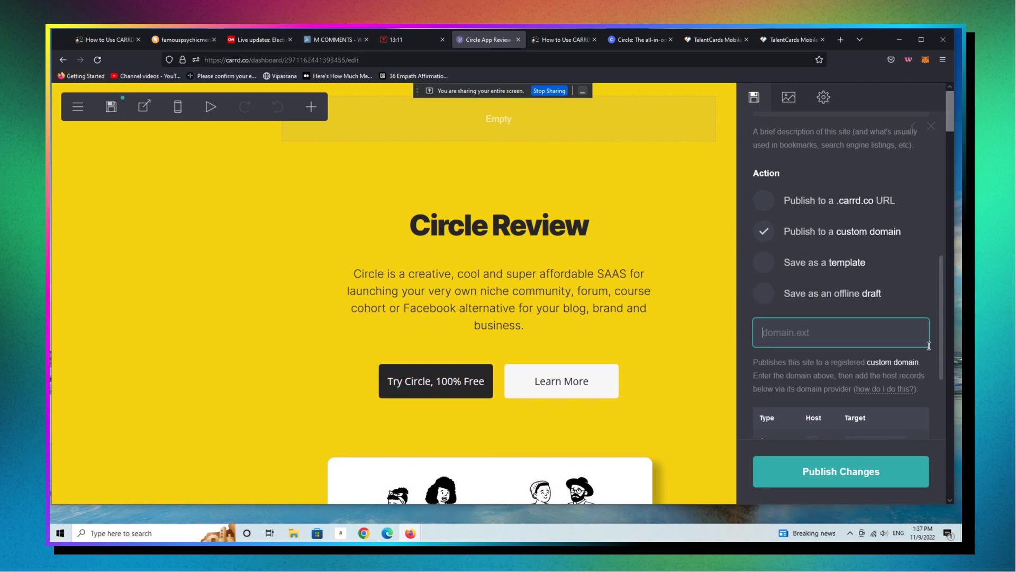
{"action": "scroll", "coordinate": [929, 345], "scroll_direction": "up", "scroll_amount": 1}
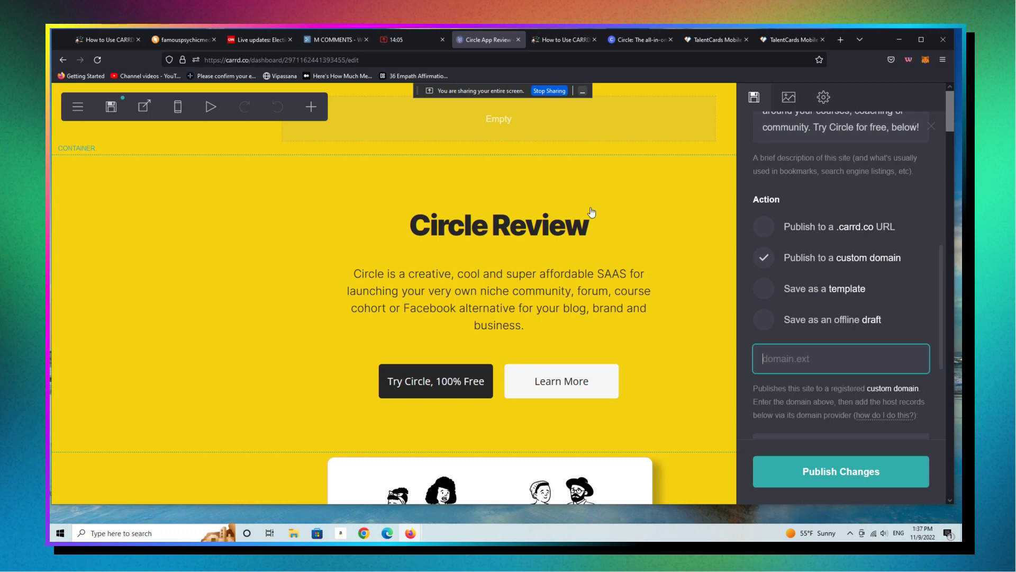
Step: Switch back to the 'How to Use CARRD' Pathwright course tab
{"action": "left_click", "coordinate": [116, 41]}
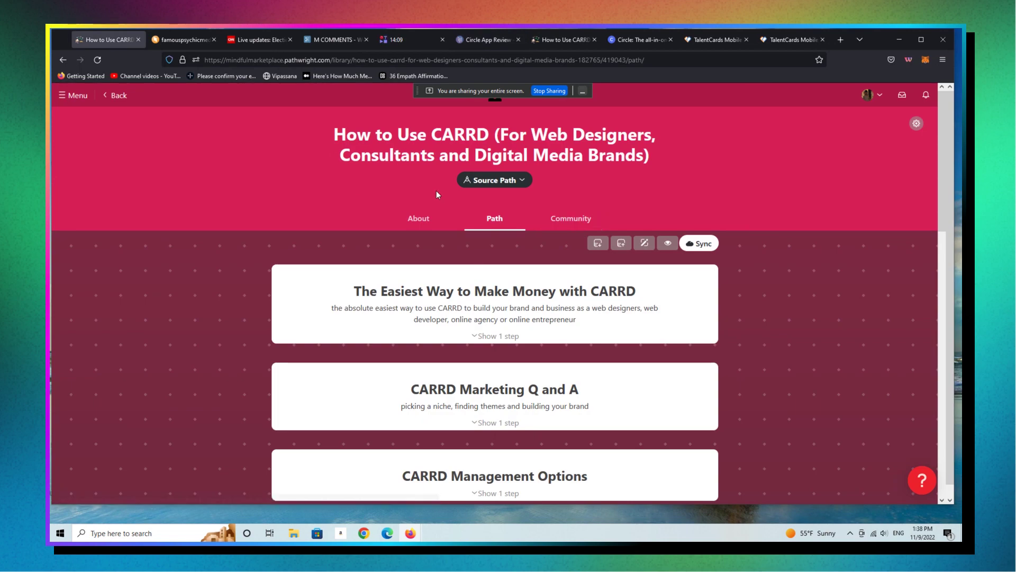